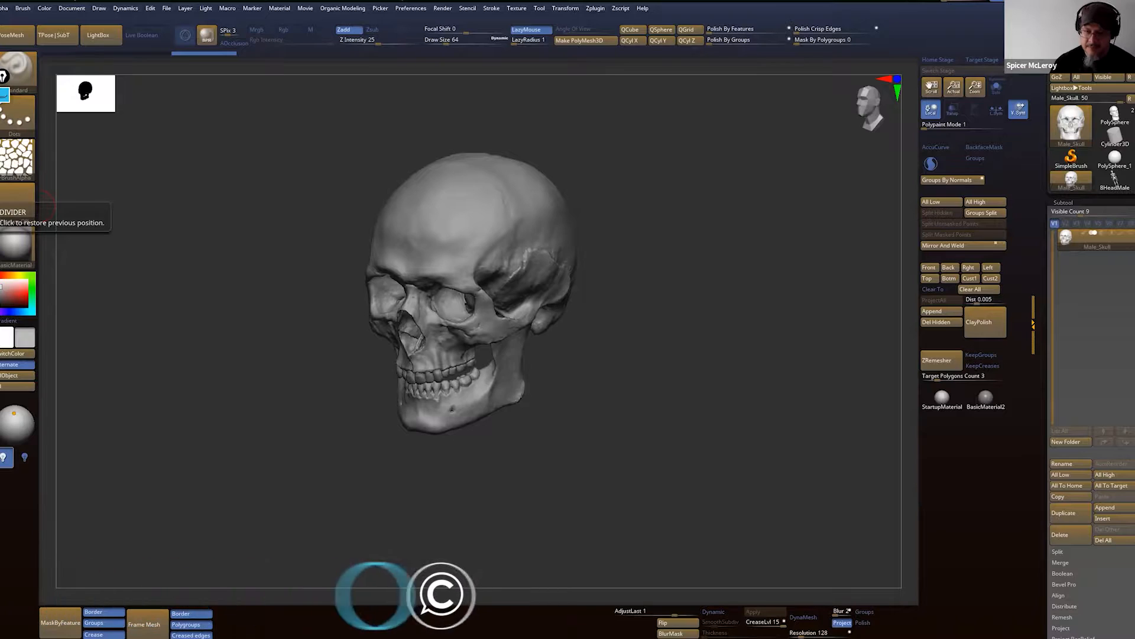
pyautogui.moveTo(357, 358); pyautogui.dragTo(262, 358)
pyautogui.moveTo(167, 342)
pyautogui.mouseDown()
pyautogui.moveTo(177, 347)
pyautogui.moveTo(178, 329)
pyautogui.moveTo(201, 332)
pyautogui.moveTo(170, 337)
pyautogui.mouseUp()
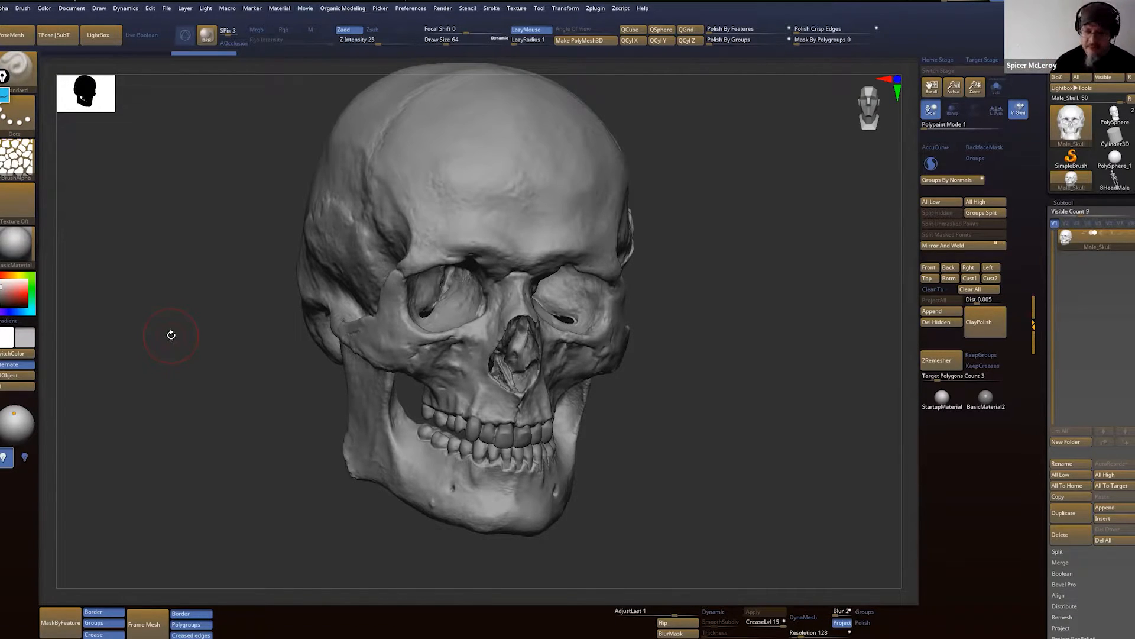
pyautogui.moveTo(271, 341)
pyautogui.mouseDown()
pyautogui.moveTo(191, 332)
pyautogui.moveTo(260, 347)
pyautogui.mouseUp()
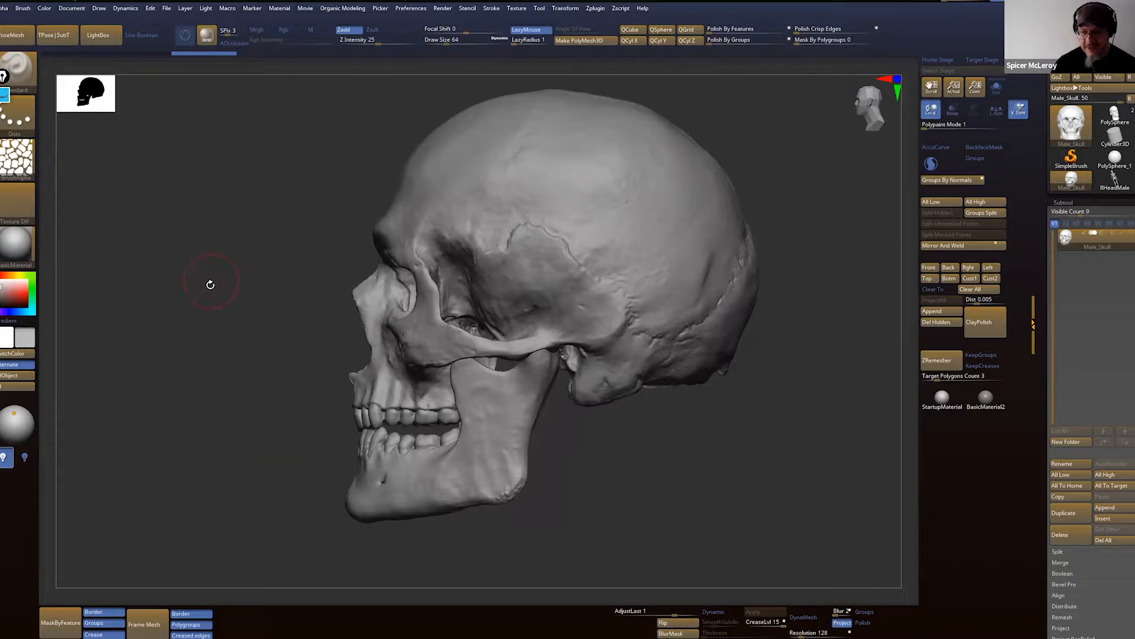
pyautogui.moveTo(209, 320)
pyautogui.keyDown('shift'); pyautogui.mouseDown()
pyautogui.moveTo(211, 284)
pyautogui.moveTo(231, 306)
pyautogui.moveTo(203, 311)
pyautogui.mouseUp(); pyautogui.keyUp('shift')
pyautogui.moveTo(428, 329); pyautogui.dragTo(489, 348)
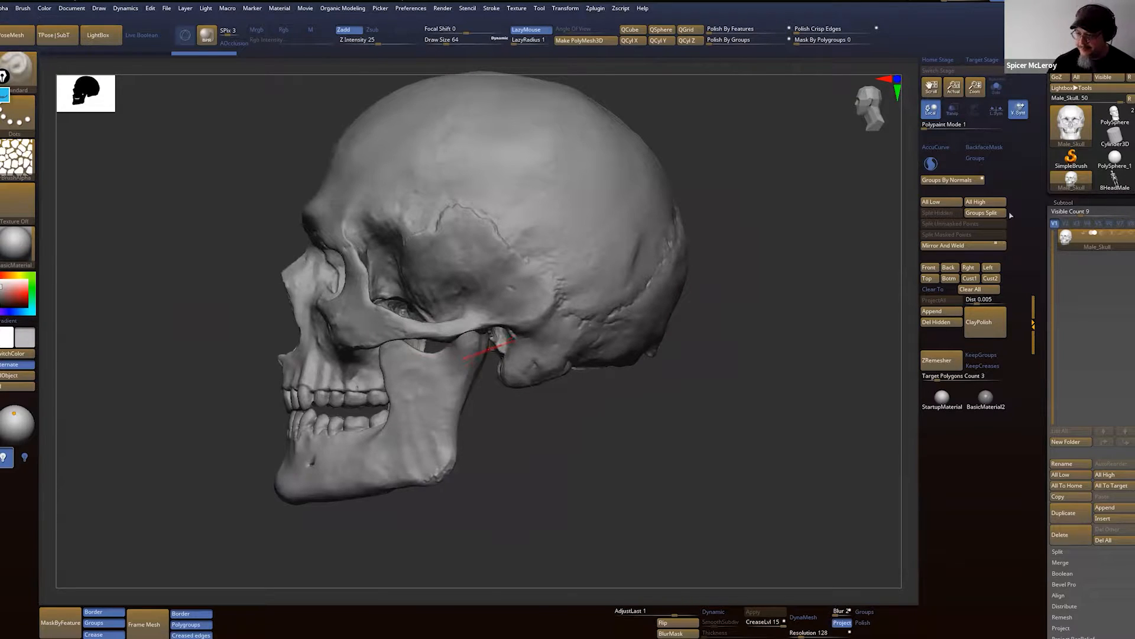
# - Restore the standard user interface layout in place of the custom one
pyautogui.press('space')
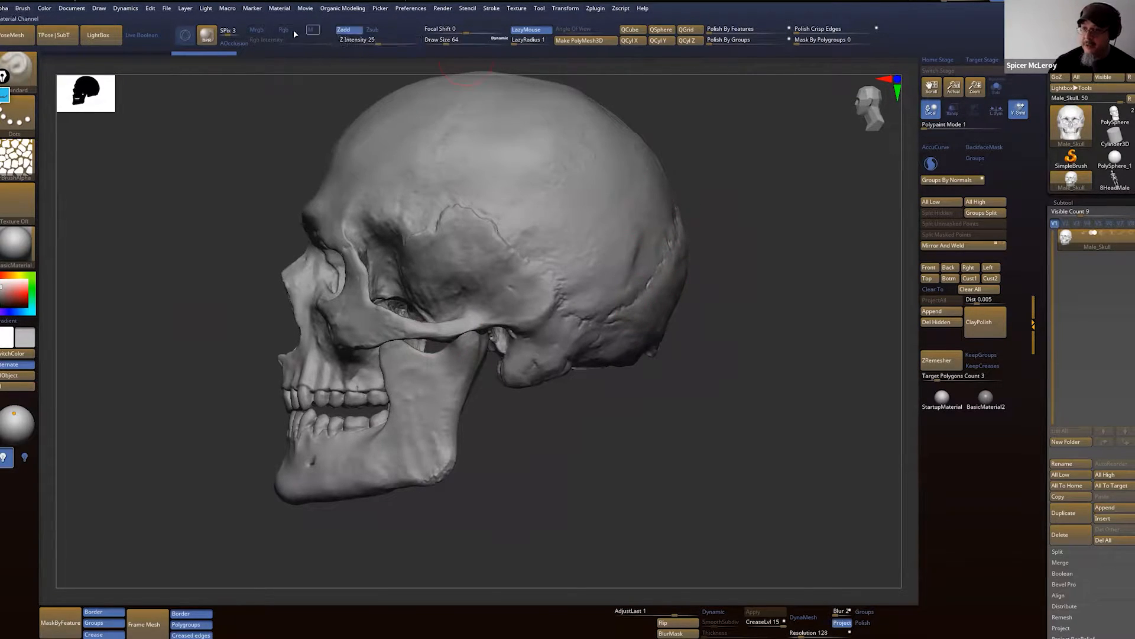
pyautogui.click(414, 8)
pyautogui.click(423, 42)
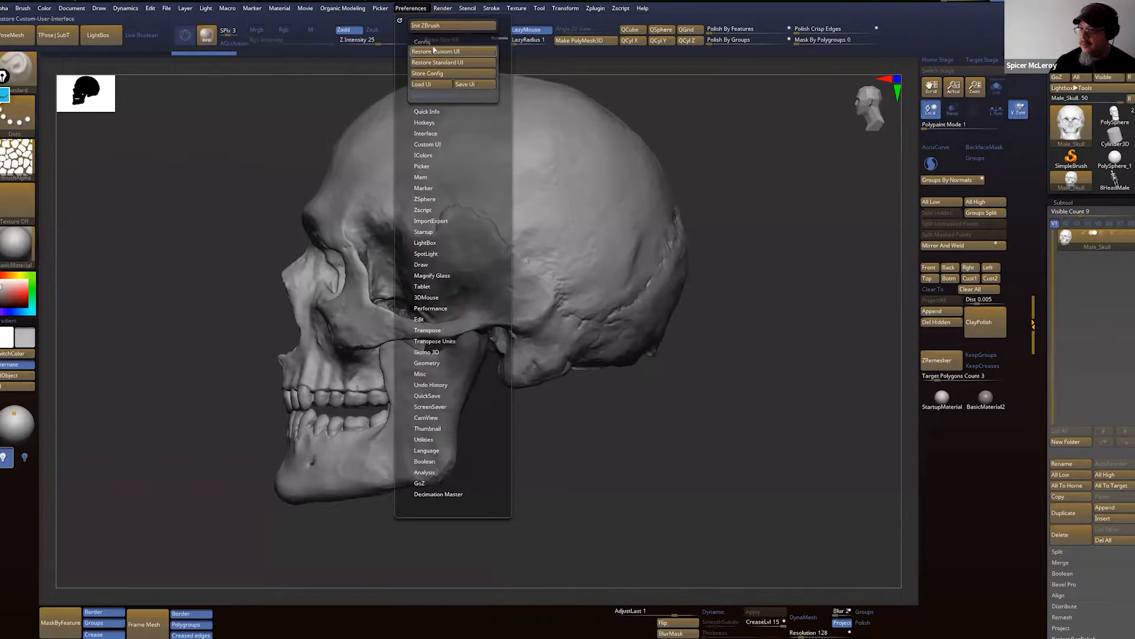
pyautogui.click(445, 64)
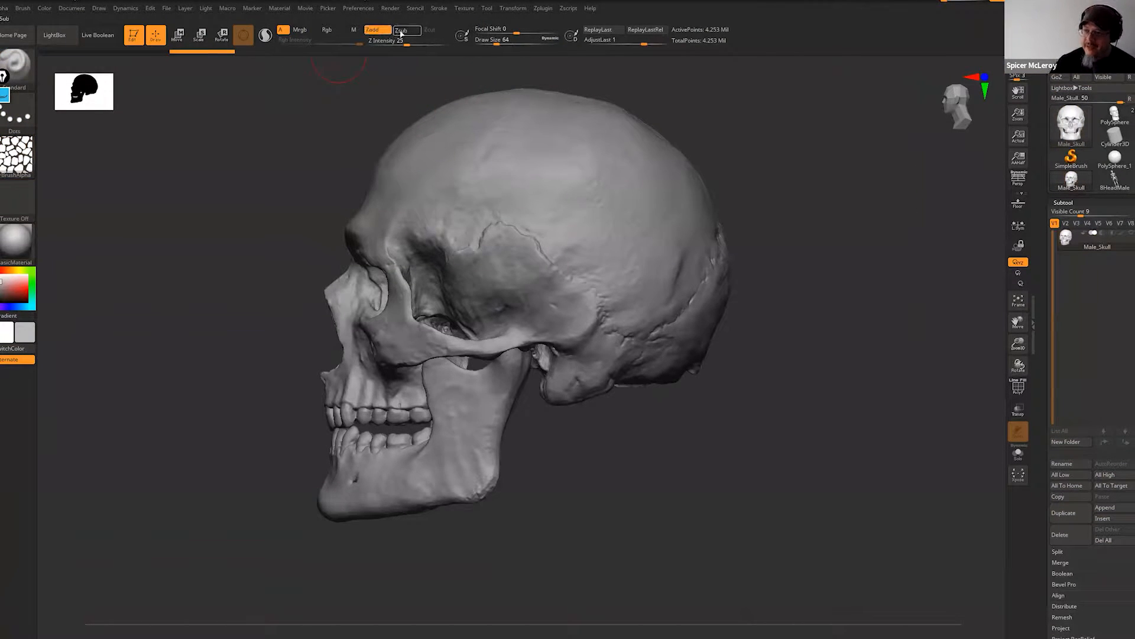
# - Set the brush to paint colour only, with Rgb on and Zadd off, and choose red as the colour
pyautogui.click(382, 32)
pyautogui.click(332, 32)
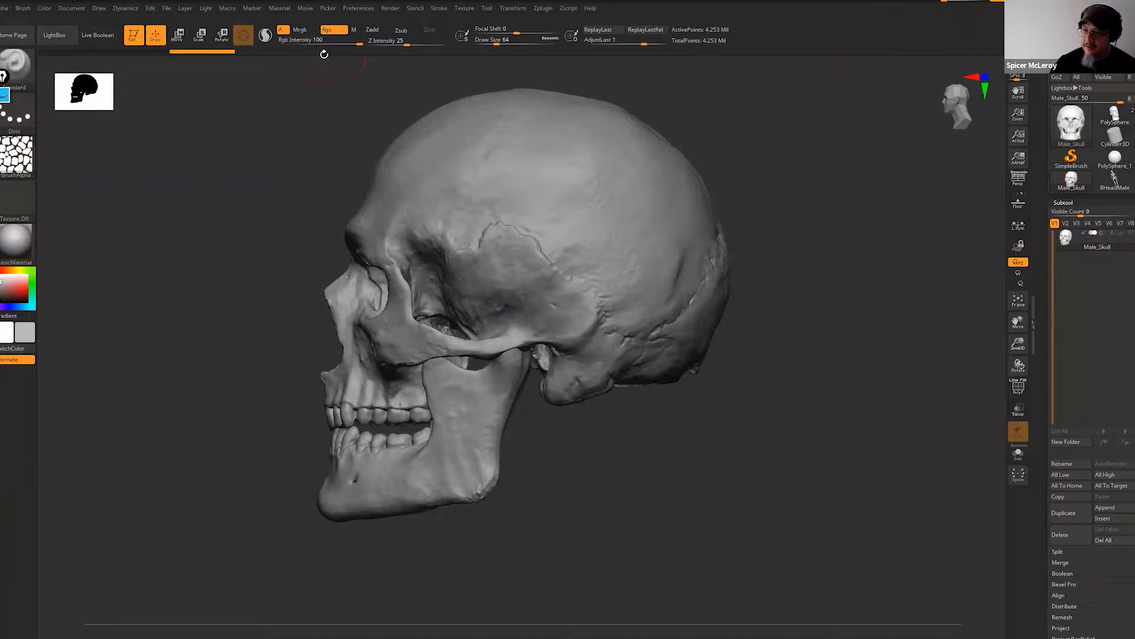
pyautogui.moveTo(25, 272); pyautogui.dragTo(27, 288)
pyautogui.hotkey('ctrl', 'f')
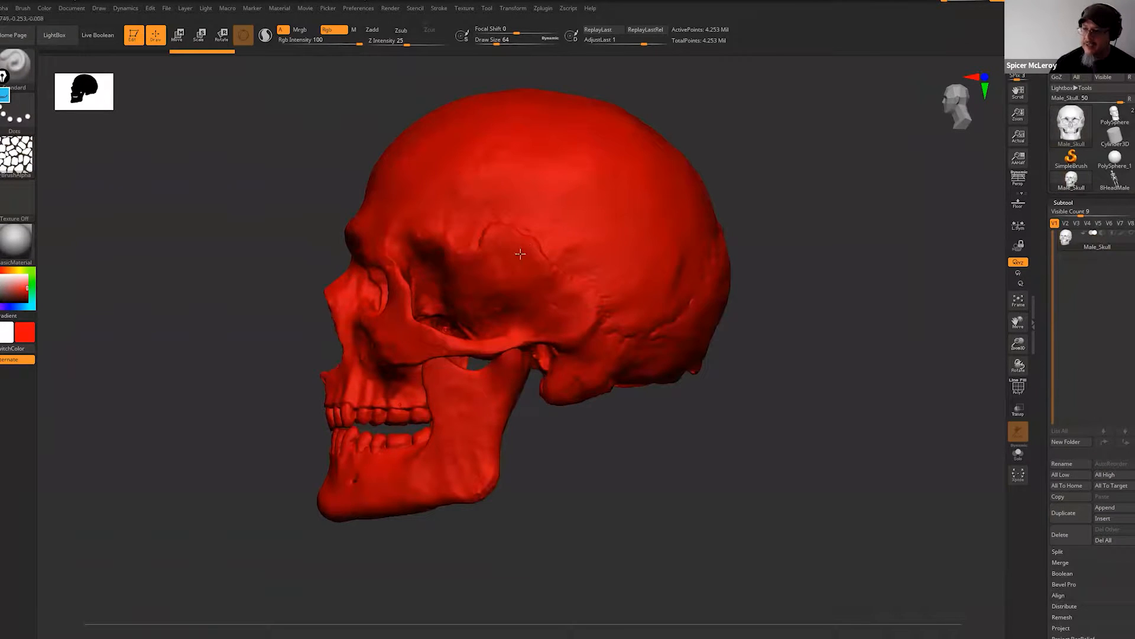
# - Reduce the draw size to about 39 and paint red strokes on the side of the skull above the temple
pyautogui.press('s')
pyautogui.moveTo(523, 261); pyautogui.dragTo(518, 261)
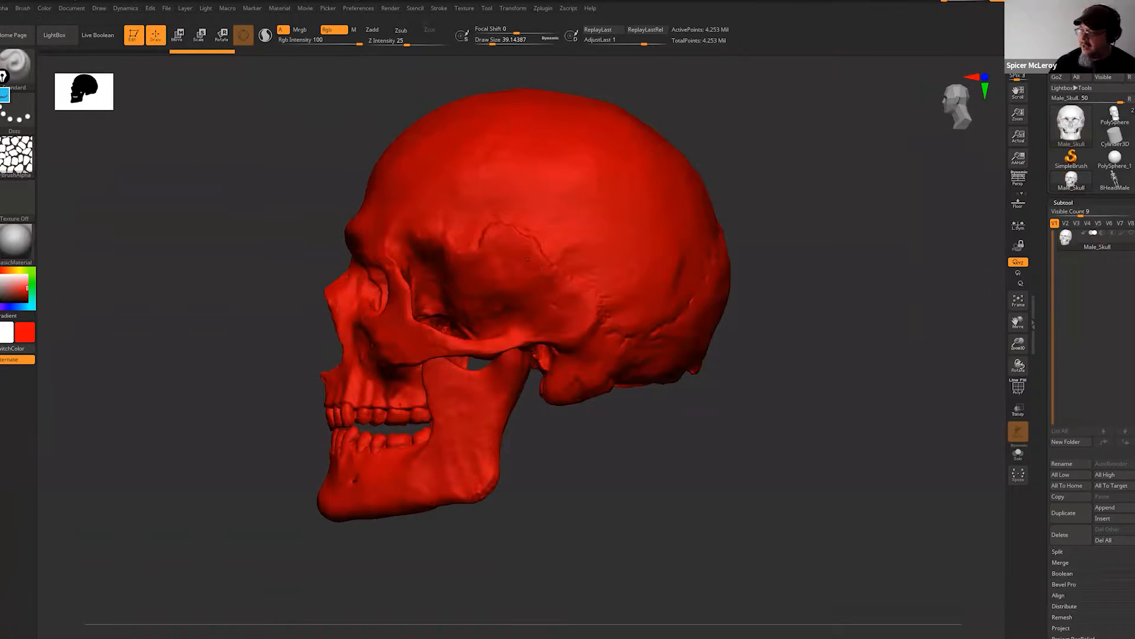
pyautogui.moveTo(494, 213)
pyautogui.mouseDown()
pyautogui.moveTo(568, 251)
pyautogui.moveTo(601, 251)
pyautogui.mouseUp()
pyautogui.moveTo(841, 316)
pyautogui.mouseDown()
pyautogui.moveTo(859, 317)
pyautogui.moveTo(826, 329)
pyautogui.mouseUp()
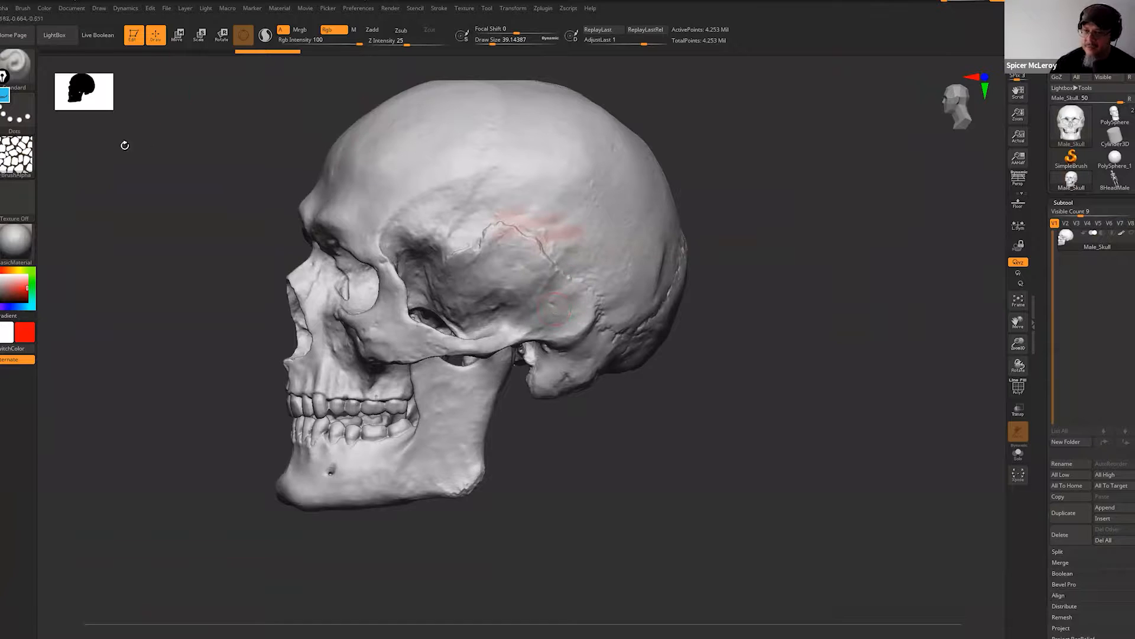
# - Turn off the brush alpha and paint the ear opening red with a draw size of 28.75
pyautogui.click(7, 159)
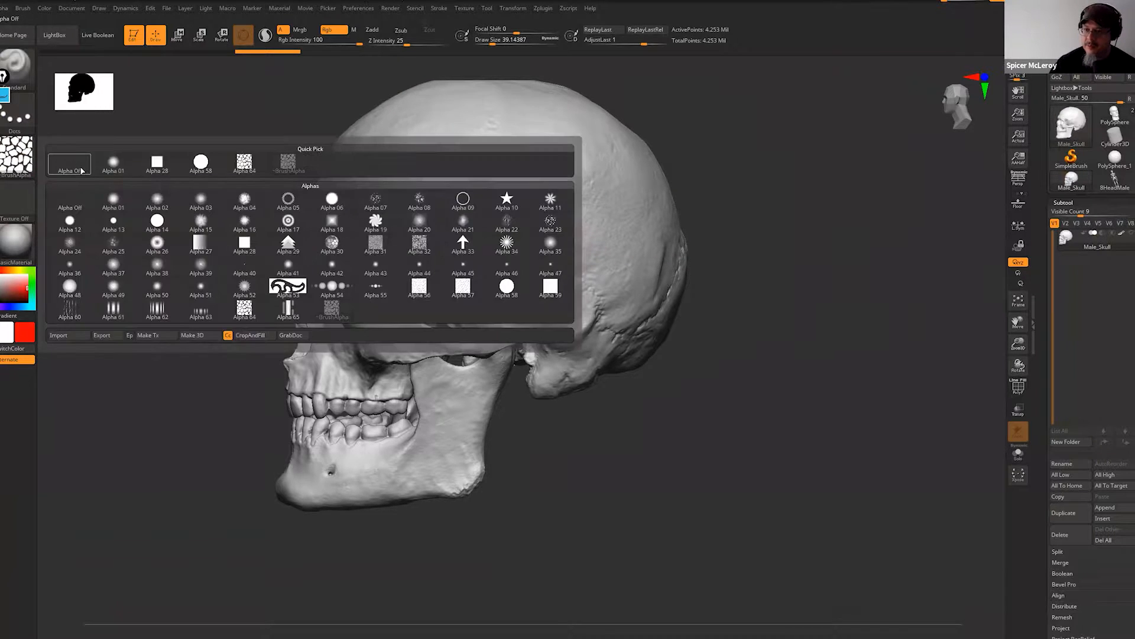
pyautogui.click(74, 164)
pyautogui.moveTo(627, 425)
pyautogui.mouseDown()
pyautogui.moveTo(604, 461)
pyautogui.moveTo(192, 372)
pyautogui.moveTo(251, 317)
pyautogui.moveTo(644, 456)
pyautogui.moveTo(571, 453)
pyautogui.moveTo(550, 352)
pyautogui.mouseUp()
pyautogui.press('s')
pyautogui.click(547, 348)
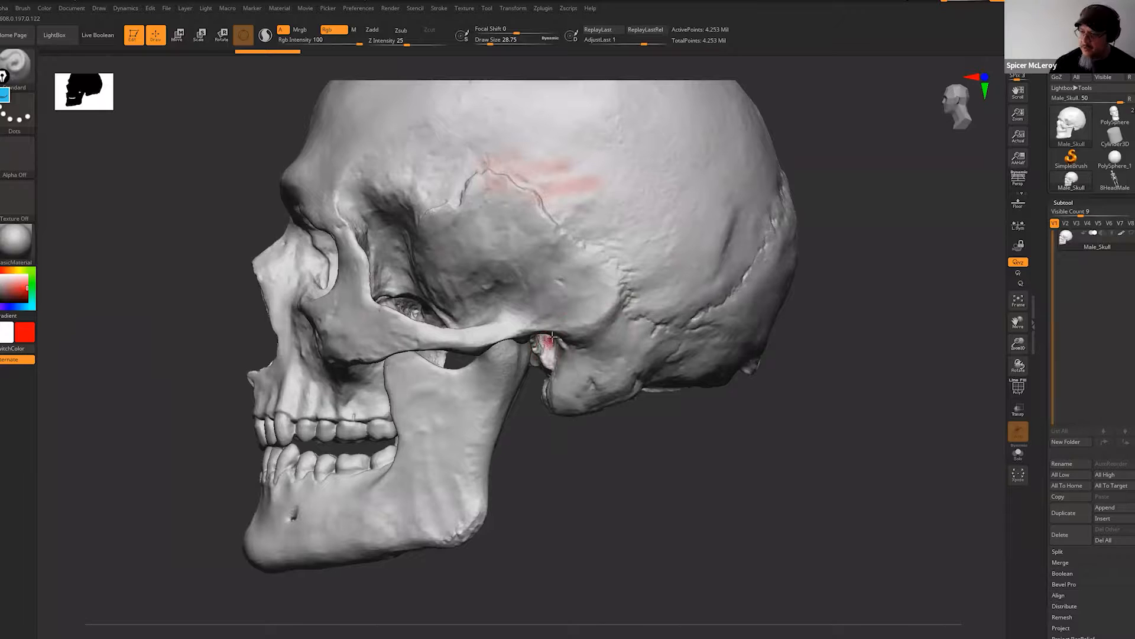
pyautogui.moveTo(534, 462); pyautogui.dragTo(568, 456)
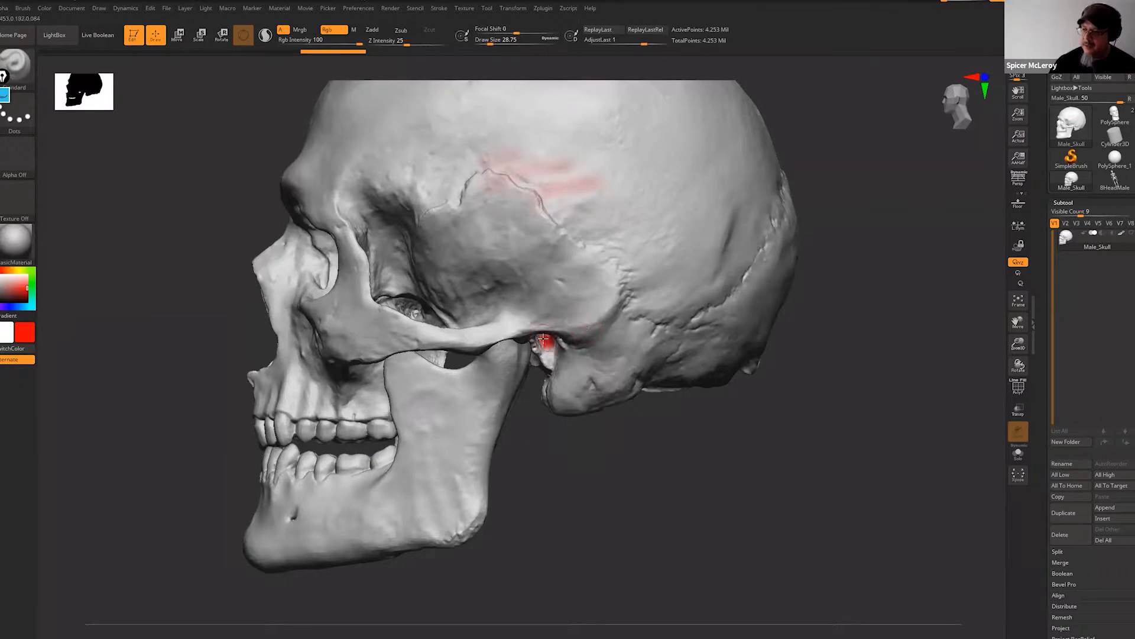
# - Paint a red line from the ear opening along the upper edge of the cheekbone to below the eye socket
pyautogui.moveTo(554, 331)
pyautogui.mouseDown()
pyautogui.moveTo(300, 310)
pyautogui.moveTo(376, 317)
pyautogui.mouseUp()
pyautogui.moveTo(482, 327); pyautogui.dragTo(533, 332)
pyautogui.moveTo(562, 464); pyautogui.dragTo(727, 469)
pyautogui.moveTo(397, 313)
pyautogui.mouseDown()
pyautogui.moveTo(342, 308)
pyautogui.moveTo(408, 311)
pyautogui.moveTo(337, 308)
pyautogui.mouseUp()
pyautogui.moveTo(707, 435); pyautogui.dragTo(728, 355)
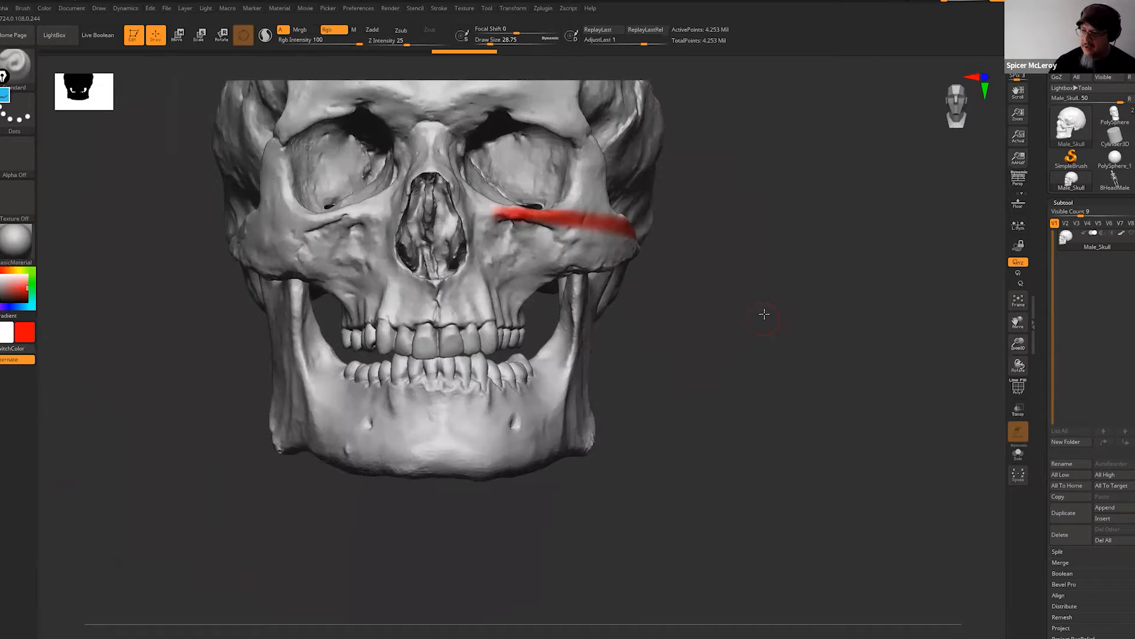
# - Paint a second red line along the lower edge of the cheekbone and across the base of the nose opening
pyautogui.moveTo(760, 314); pyautogui.dragTo(650, 294)
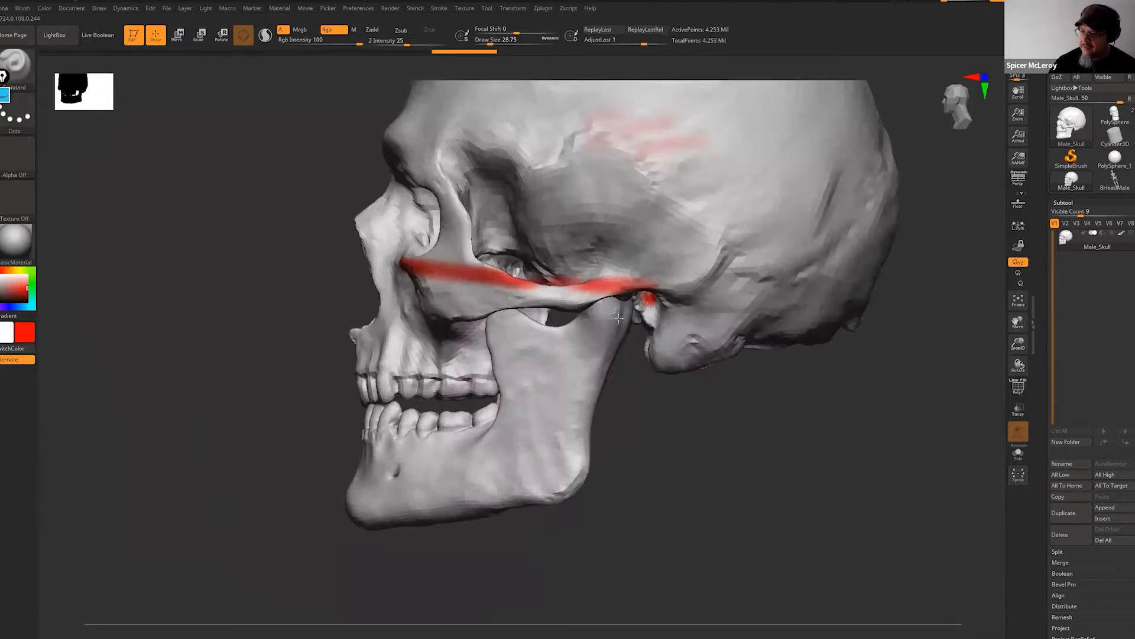
pyautogui.moveTo(560, 296)
pyautogui.mouseDown()
pyautogui.moveTo(453, 312)
pyautogui.moveTo(594, 299)
pyautogui.moveTo(426, 319)
pyautogui.mouseUp()
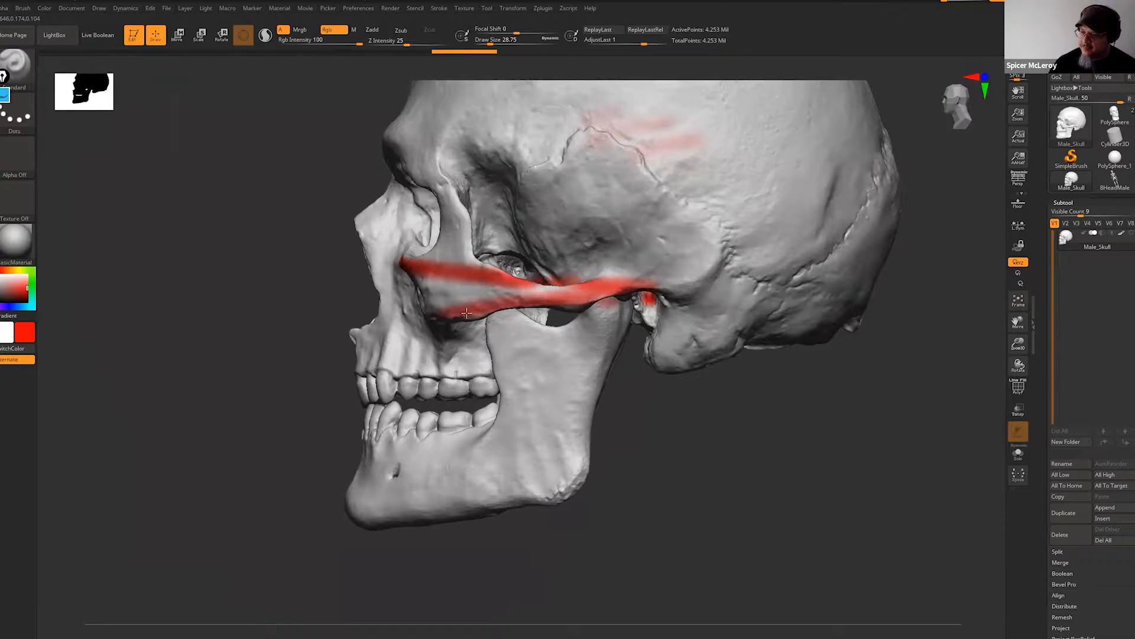
pyautogui.moveTo(294, 329)
pyautogui.mouseDown()
pyautogui.moveTo(595, 324)
pyautogui.moveTo(397, 316)
pyautogui.moveTo(548, 318)
pyautogui.moveTo(409, 317)
pyautogui.mouseUp()
pyautogui.moveTo(723, 358); pyautogui.dragTo(385, 302)
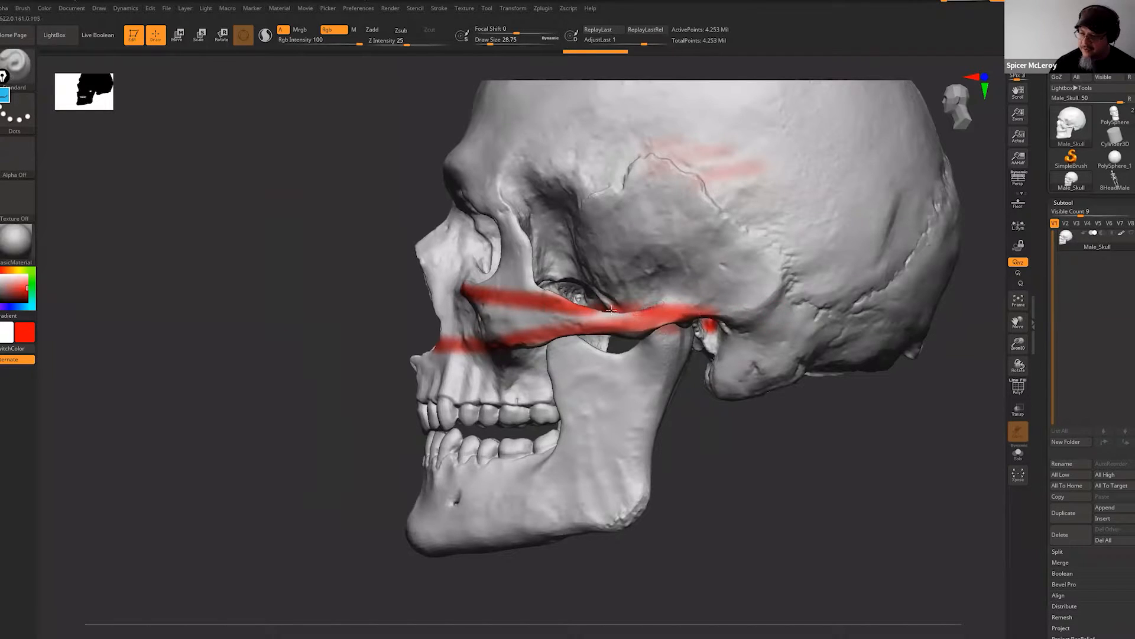
pyautogui.keyDown('alt'); pyautogui.moveTo(307, 301); pyautogui.dragTo(238, 309); pyautogui.keyUp('alt')
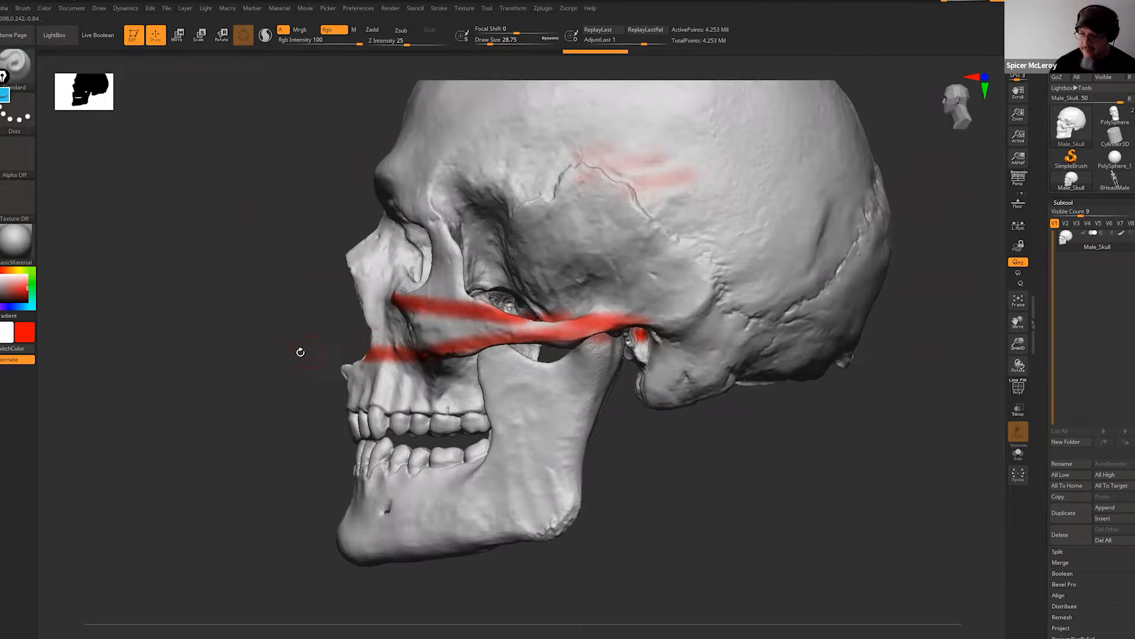
pyautogui.moveTo(261, 364); pyautogui.dragTo(776, 320)
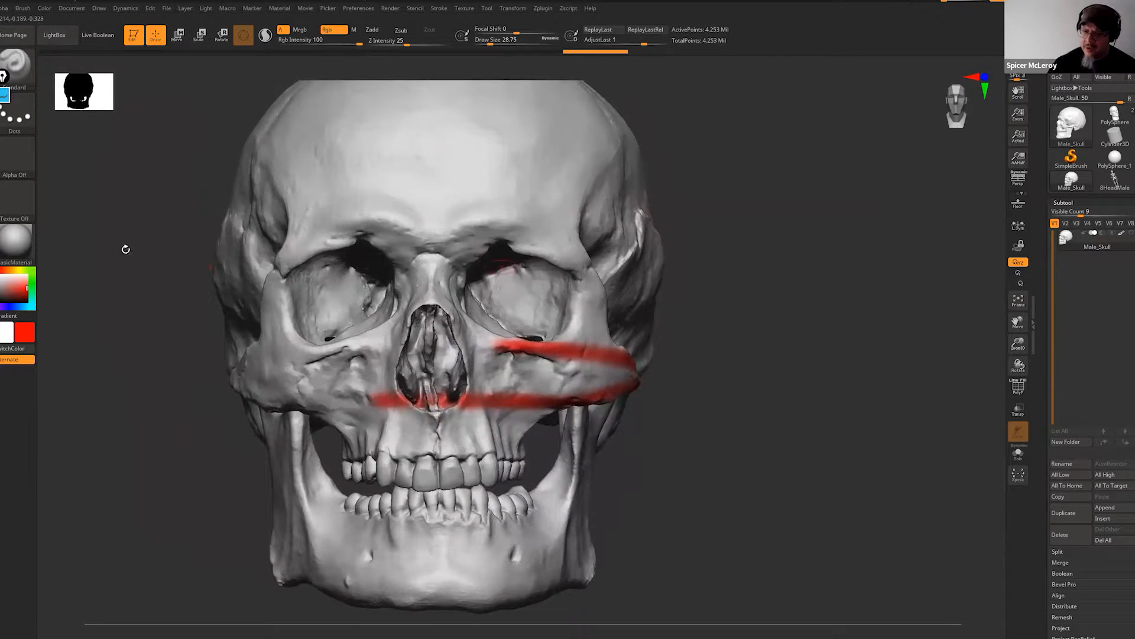
# - Choose green as the paint colour and outline the rim of the eye socket on the marked side
pyautogui.click(32, 271)
pyautogui.moveTo(547, 250)
pyautogui.mouseDown()
pyautogui.moveTo(468, 271)
pyautogui.moveTo(460, 290)
pyautogui.moveTo(491, 242)
pyautogui.moveTo(577, 290)
pyautogui.mouseUp()
pyautogui.moveTo(739, 322); pyautogui.dragTo(682, 404)
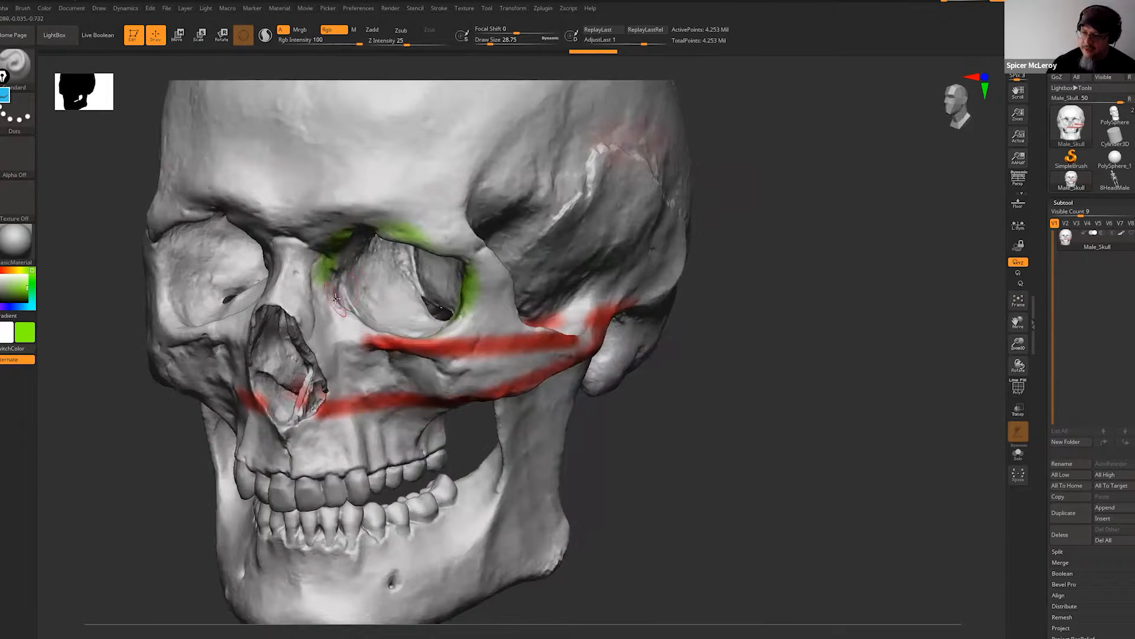
pyautogui.moveTo(346, 318)
pyautogui.mouseDown()
pyautogui.moveTo(362, 330)
pyautogui.moveTo(332, 282)
pyautogui.mouseUp()
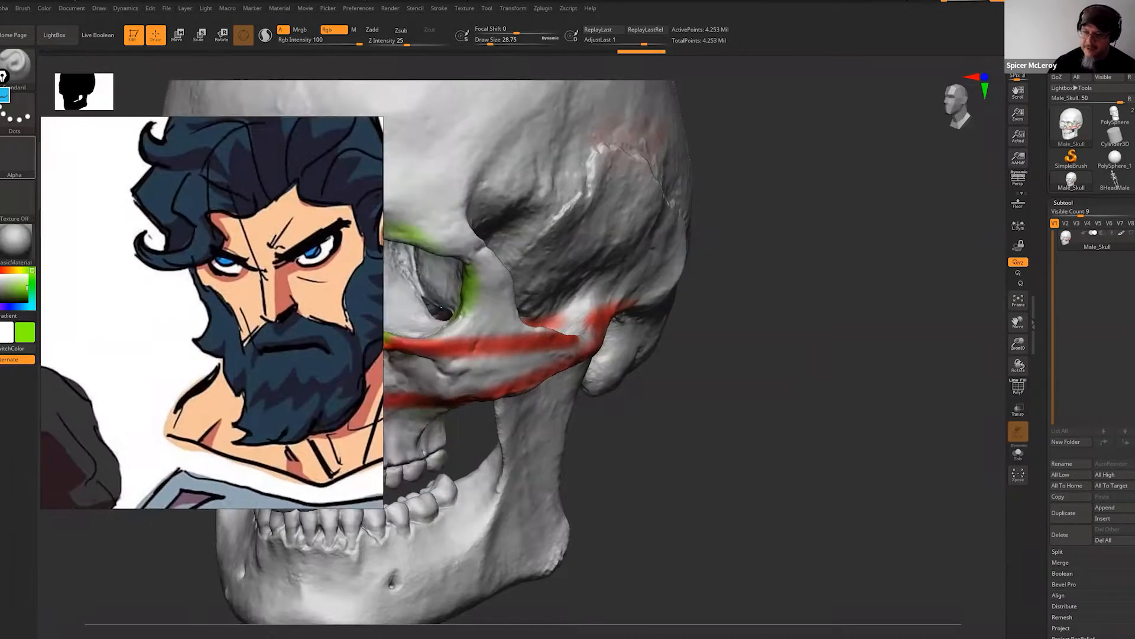
# - Paint a green line across the top of the skull at its widest part and scribble over the area behind it
pyautogui.moveTo(654, 398); pyautogui.dragTo(646, 368)
pyautogui.keyDown('alt'); pyautogui.moveTo(641, 319); pyautogui.dragTo(643, 376); pyautogui.keyUp('alt')
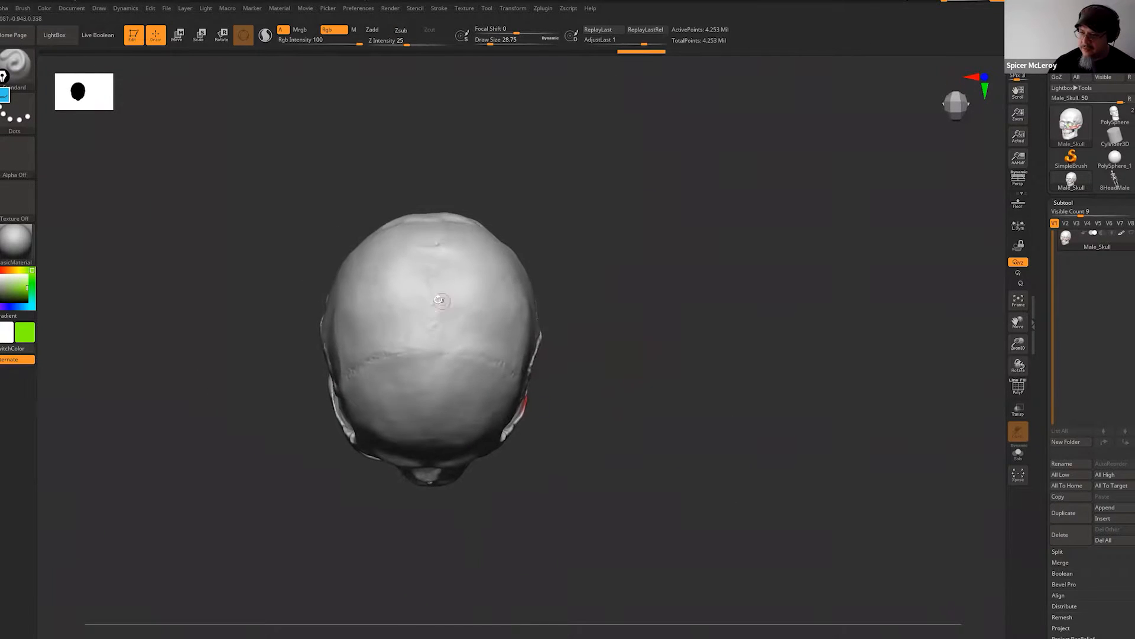
pyautogui.moveTo(523, 295); pyautogui.dragTo(327, 290)
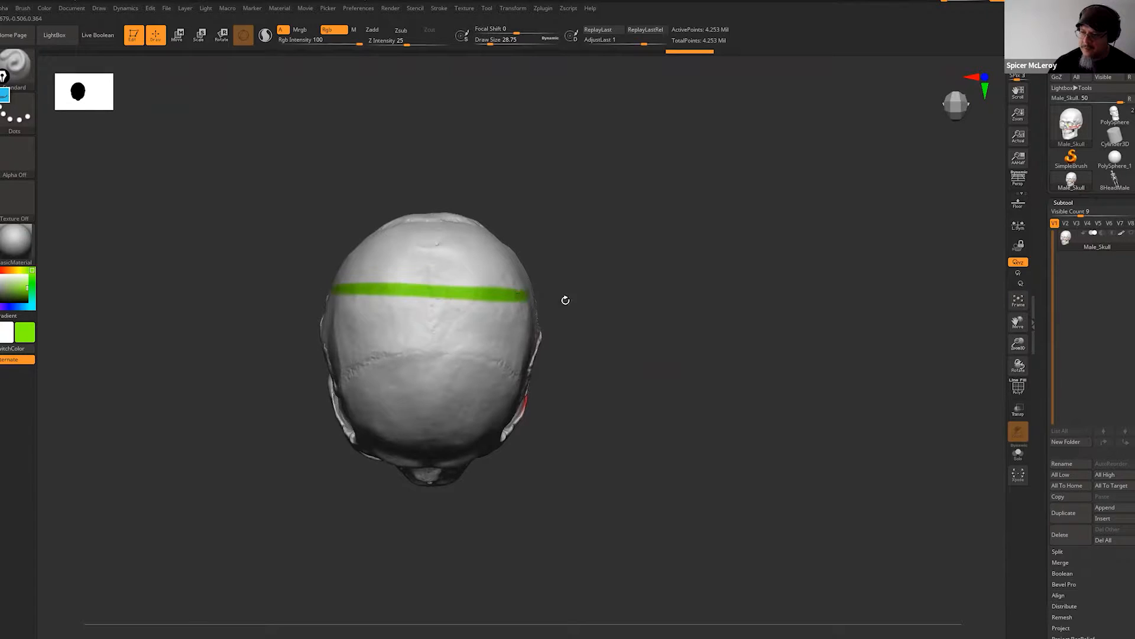
pyautogui.moveTo(654, 373); pyautogui.dragTo(652, 370)
pyautogui.moveTo(669, 381); pyautogui.dragTo(557, 331)
pyautogui.moveTo(663, 344); pyautogui.dragTo(611, 327)
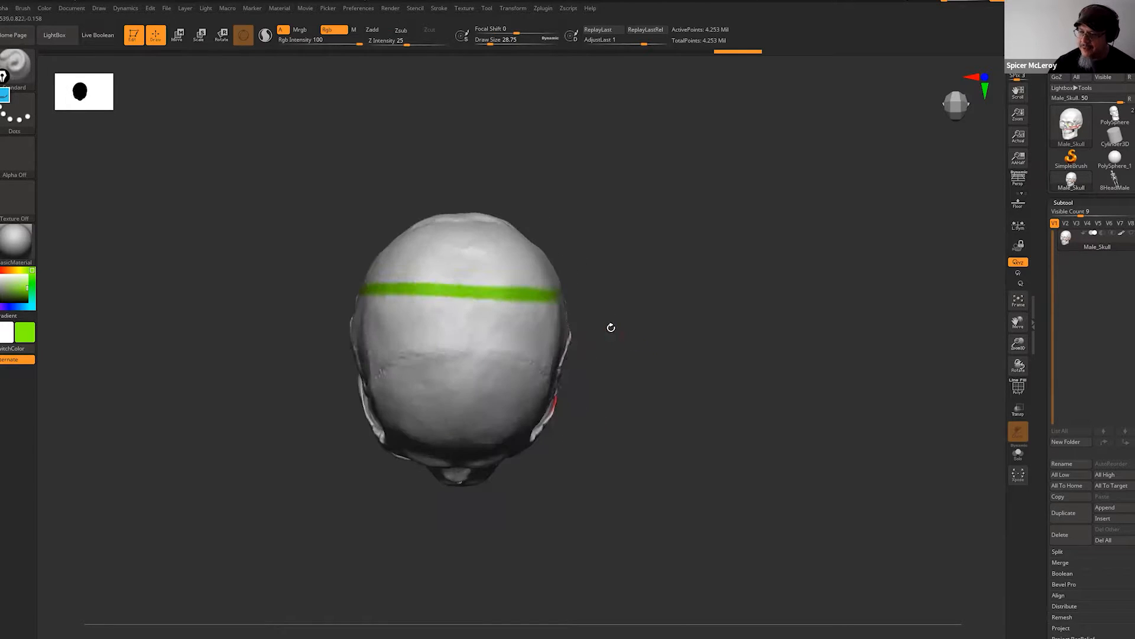
pyautogui.moveTo(464, 248)
pyautogui.mouseDown()
pyautogui.moveTo(482, 275)
pyautogui.moveTo(445, 247)
pyautogui.moveTo(470, 226)
pyautogui.mouseUp()
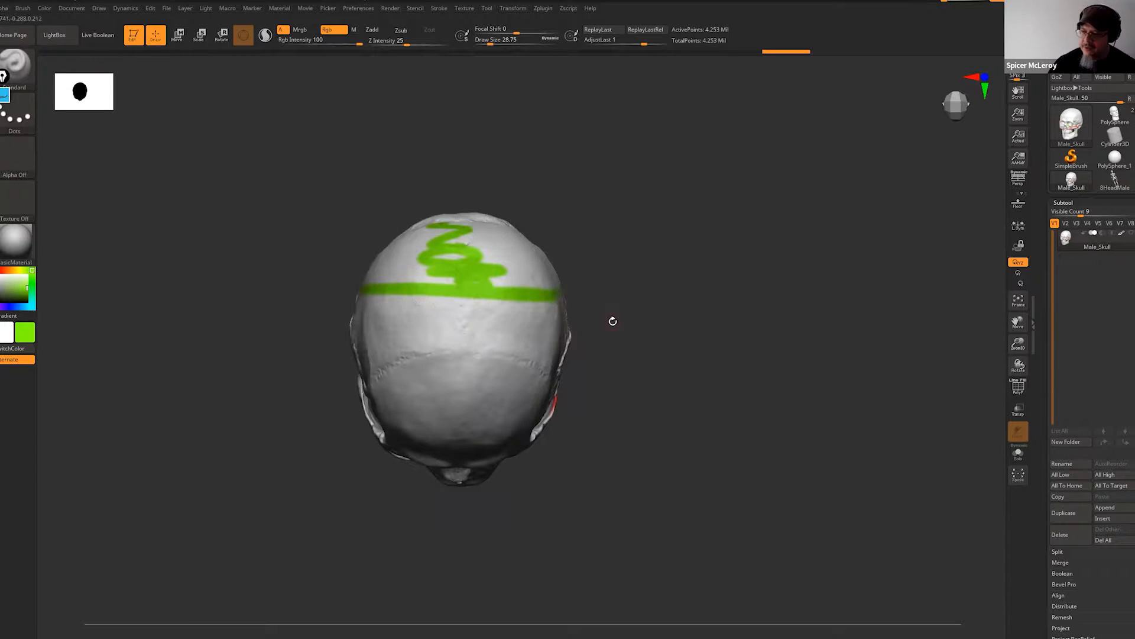
# - Paint the zygomatic arch green and continue the line on the crown down the side of the skull as dots
pyautogui.moveTo(639, 423); pyautogui.dragTo(692, 299)
pyautogui.moveTo(408, 428); pyautogui.dragTo(385, 343)
pyautogui.moveTo(698, 373); pyautogui.dragTo(557, 372)
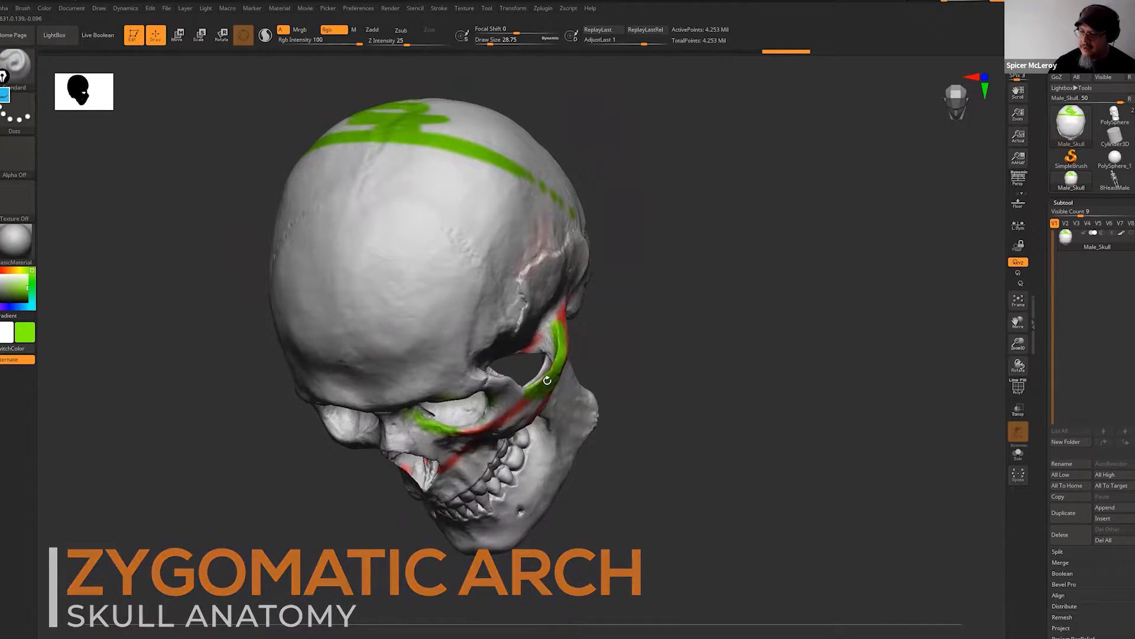
pyautogui.moveTo(647, 355)
pyautogui.mouseDown()
pyautogui.moveTo(638, 317)
pyautogui.moveTo(692, 340)
pyautogui.moveTo(639, 350)
pyautogui.mouseUp()
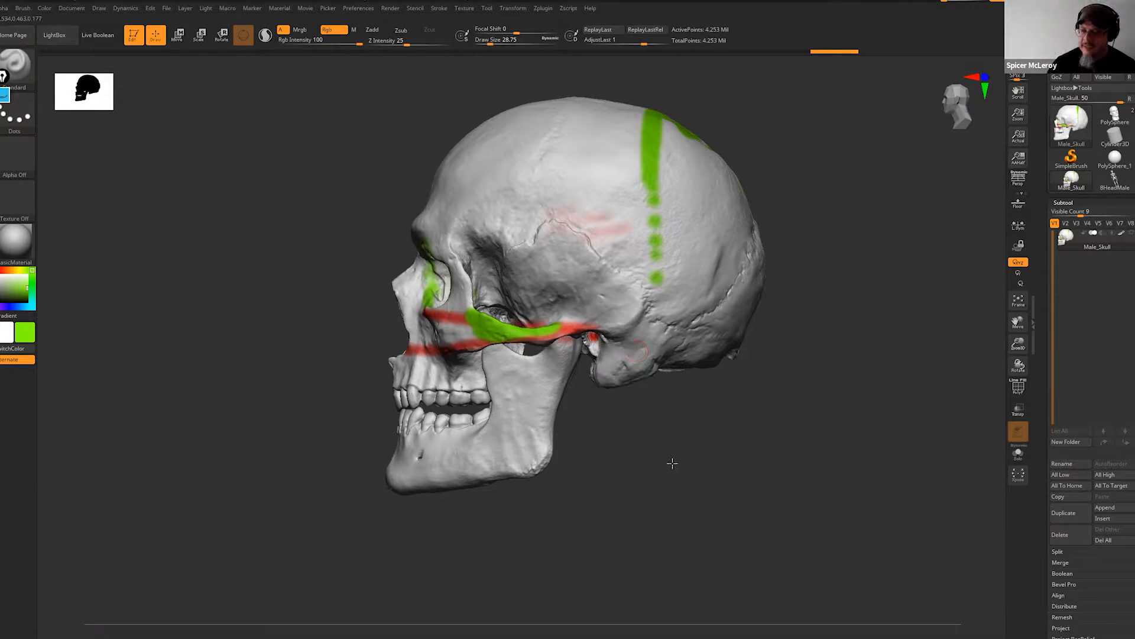
# - Paint a green spot on the front upper tip of the lower jaw's ramus, just beneath the cheekbone
pyautogui.moveTo(639, 443); pyautogui.dragTo(489, 360)
pyautogui.moveTo(743, 355); pyautogui.dragTo(481, 345)
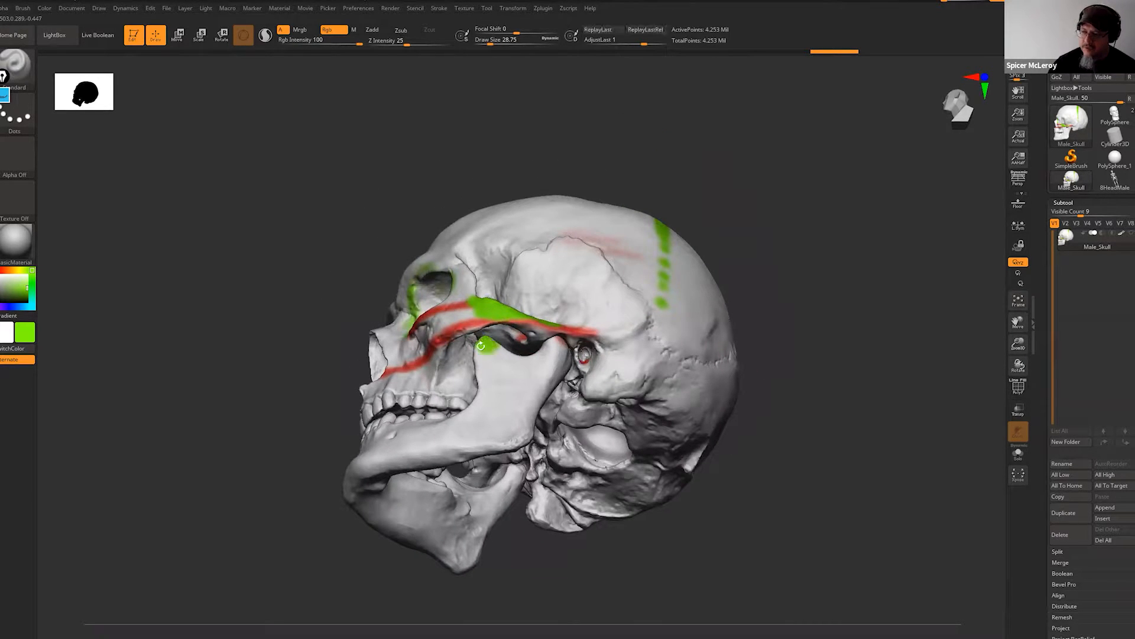
pyautogui.moveTo(801, 332); pyautogui.dragTo(804, 352)
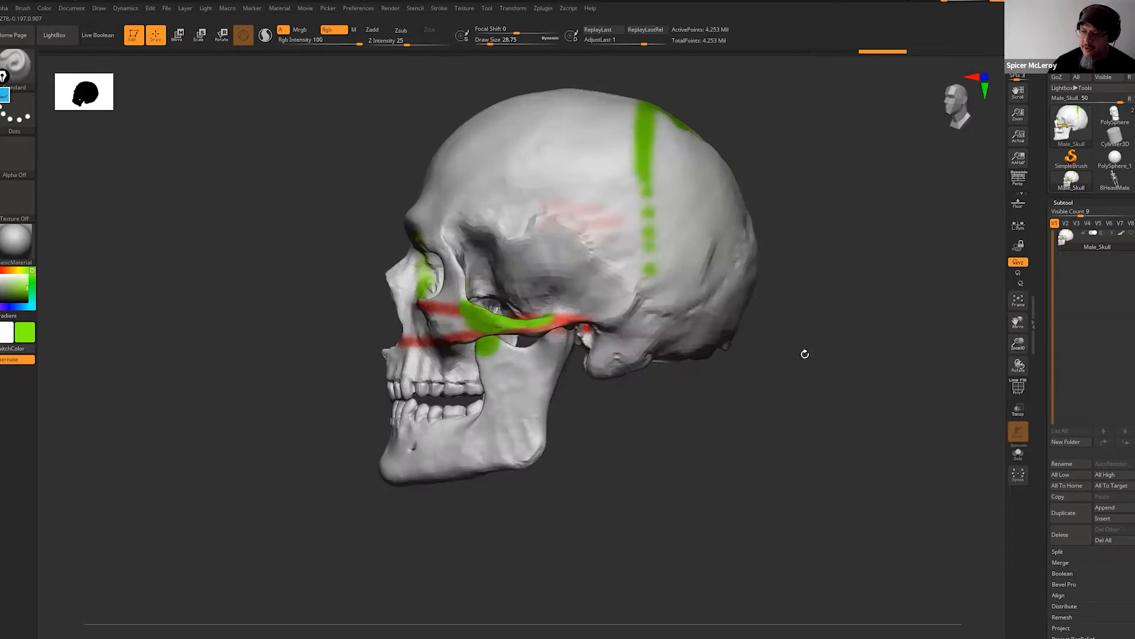
pyautogui.moveTo(695, 443)
pyautogui.mouseDown()
pyautogui.moveTo(692, 477)
pyautogui.moveTo(688, 455)
pyautogui.mouseUp()
# - Assign the skull to a single polygroup with the polyframe shown, and mask everything except the lower jaw
pyautogui.hotkey('ctrl', 'shift')
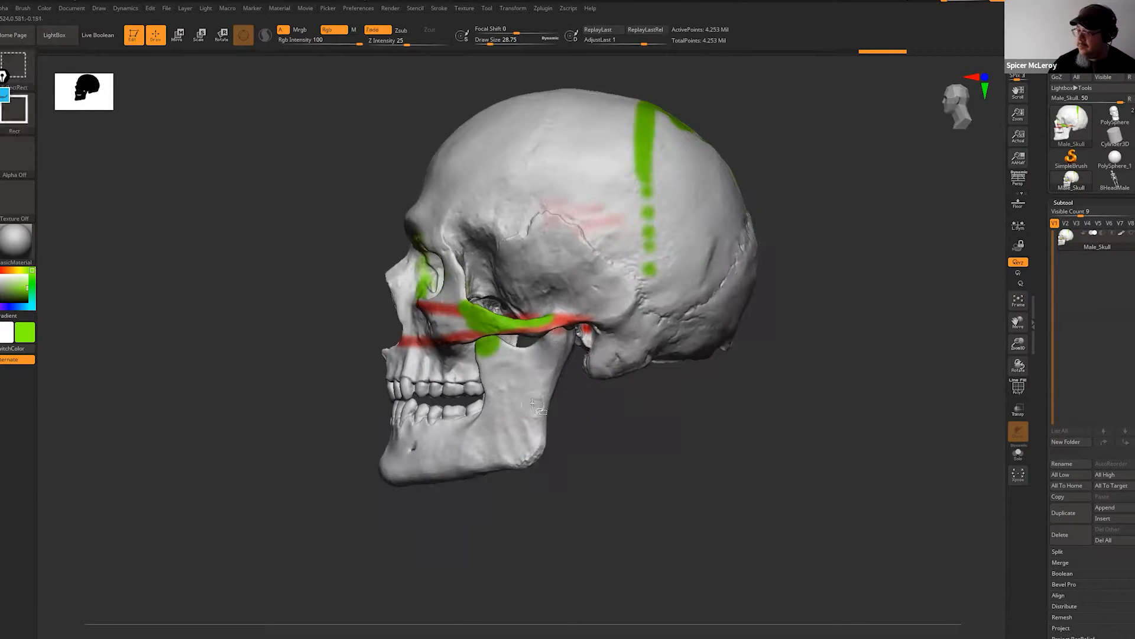
pyautogui.hotkey('shift', 'f')
pyautogui.hotkey('shift', 'f')
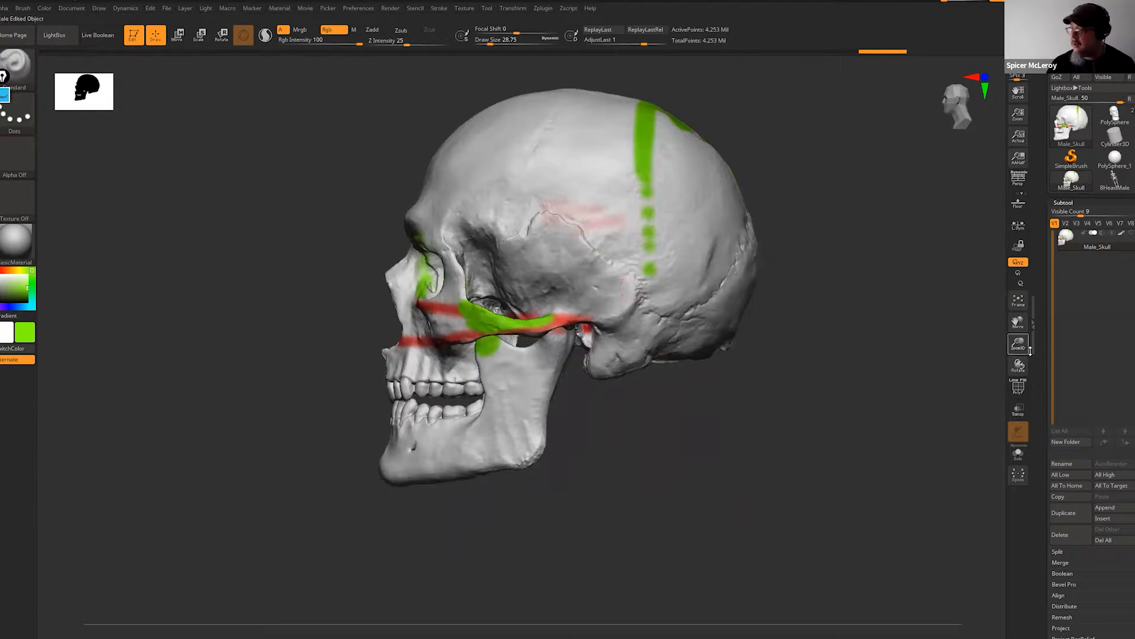
pyautogui.click(1063, 203)
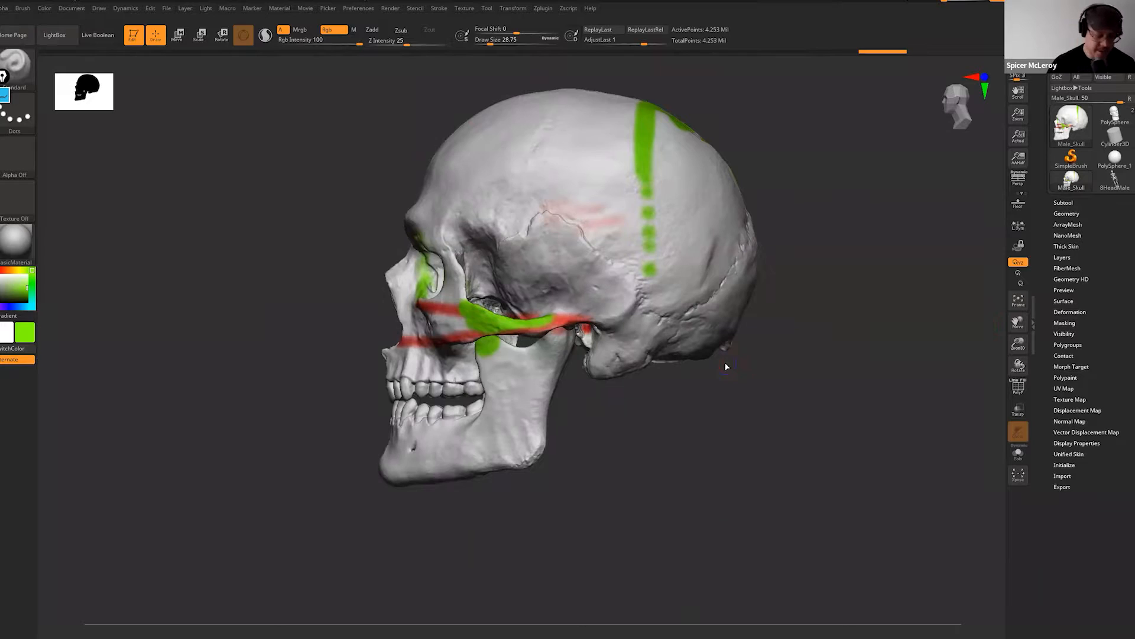
pyautogui.hotkey('shift', 'f')
pyautogui.hotkey('ctrl', 'w')
# - Isolate a small area at the rear of the lower jaw's ramus with a rectangular visibility selection
pyautogui.moveTo(653, 476); pyautogui.dragTo(638, 457)
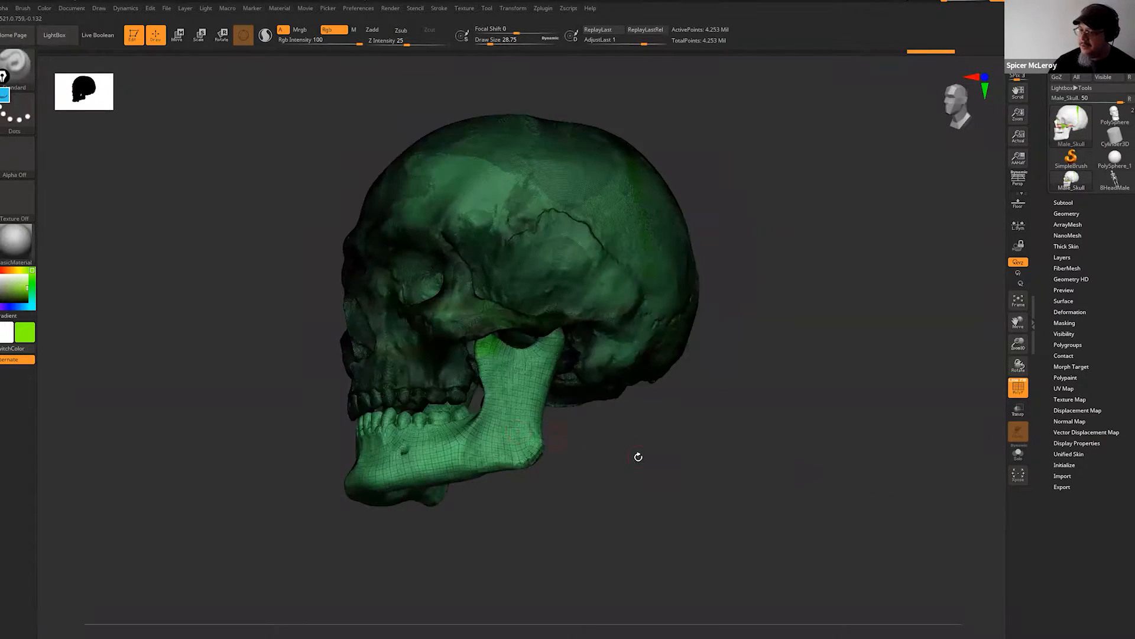
pyautogui.keyDown('shift'); pyautogui.moveTo(557, 441); pyautogui.dragTo(541, 435); pyautogui.keyUp('shift')
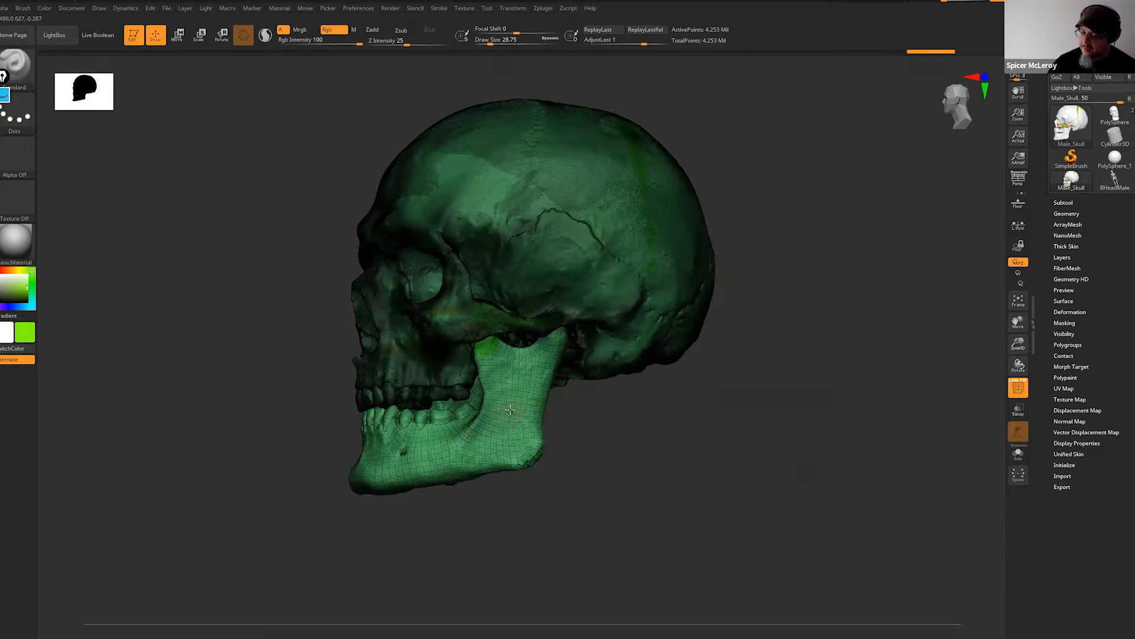
pyautogui.moveTo(618, 485); pyautogui.dragTo(605, 458)
pyautogui.keyDown('alt'); pyautogui.moveTo(599, 507); pyautogui.dragTo(522, 399); pyautogui.keyUp('alt')
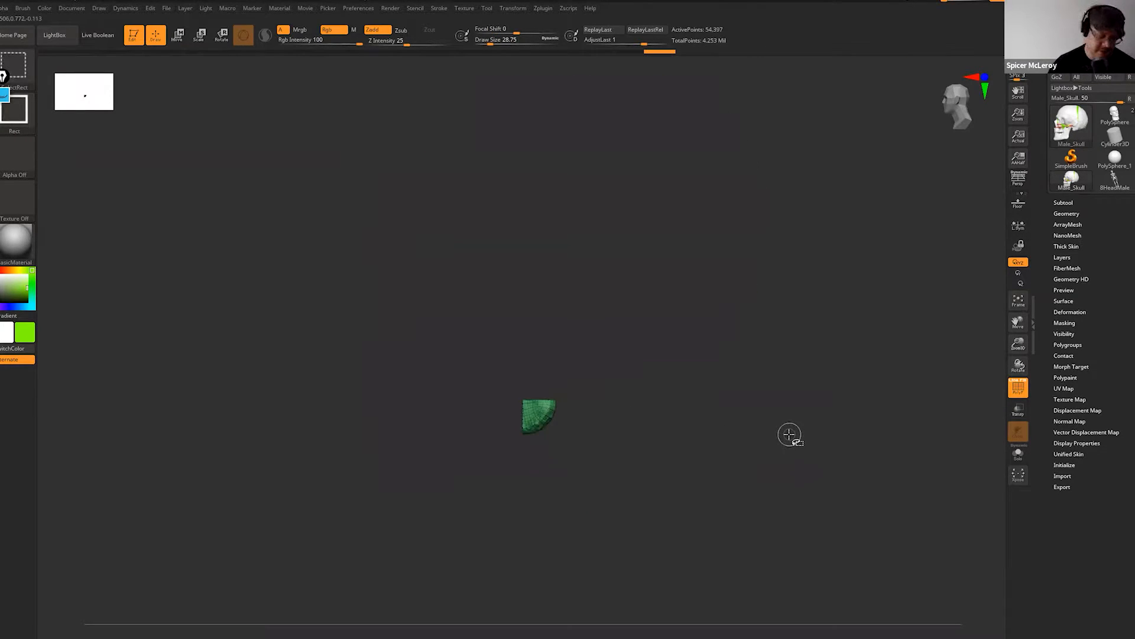
# - Expand the visible patch to the whole lower jaw, and show the complete skull again
pyautogui.keyDown('ctrl'); pyautogui.keyDown('shift'); pyautogui.click(679, 436); pyautogui.keyUp('shift'); pyautogui.keyUp('ctrl')
pyautogui.moveTo(654, 436); pyautogui.dragTo(669, 423)
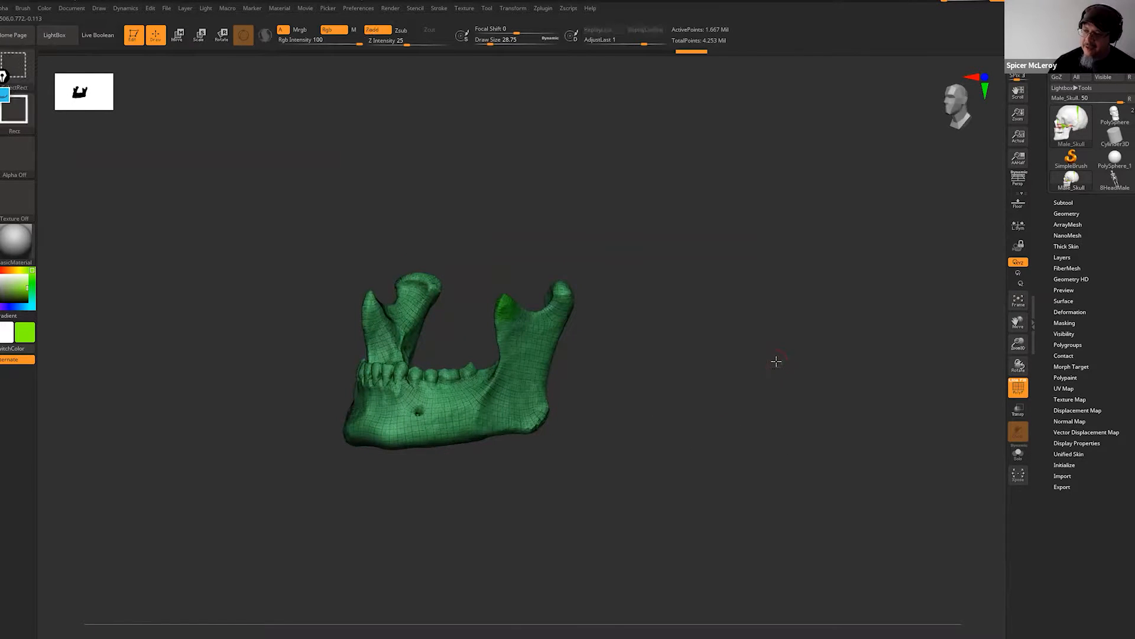
pyautogui.keyDown('ctrl'); pyautogui.keyDown('shift'); pyautogui.click(745, 428); pyautogui.keyUp('shift'); pyautogui.keyUp('ctrl')
pyautogui.moveTo(750, 369); pyautogui.dragTo(753, 366)
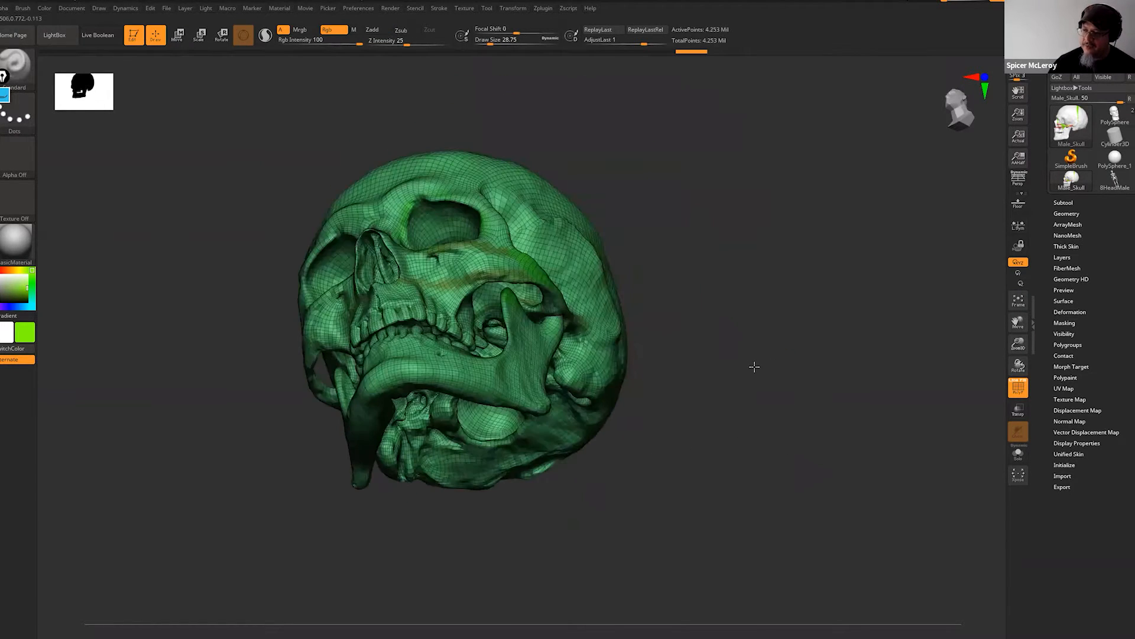
# - Isolate the lower jaw again from a small patch at its rear corner, and show the full skull with everything but the jaw masked
pyautogui.moveTo(728, 409)
pyautogui.mouseDown()
pyautogui.moveTo(667, 382)
pyautogui.moveTo(670, 410)
pyautogui.moveTo(689, 298)
pyautogui.moveTo(637, 417)
pyautogui.moveTo(598, 469)
pyautogui.moveTo(583, 480)
pyautogui.moveTo(531, 432)
pyautogui.mouseUp()
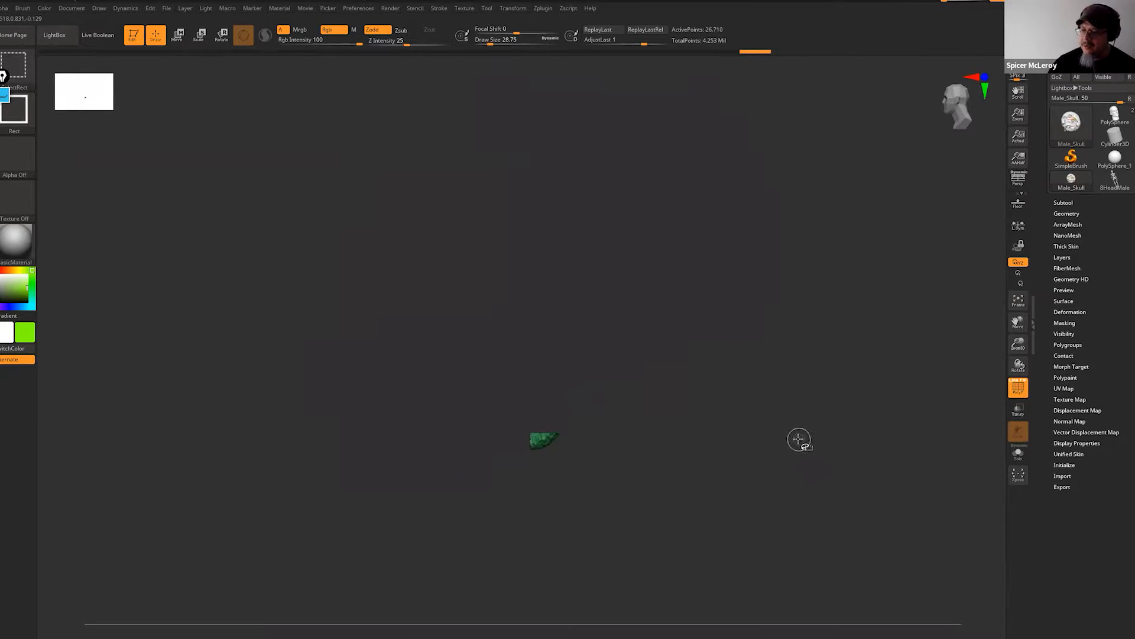
pyautogui.hotkey('ctrl', 'shift', 'a')
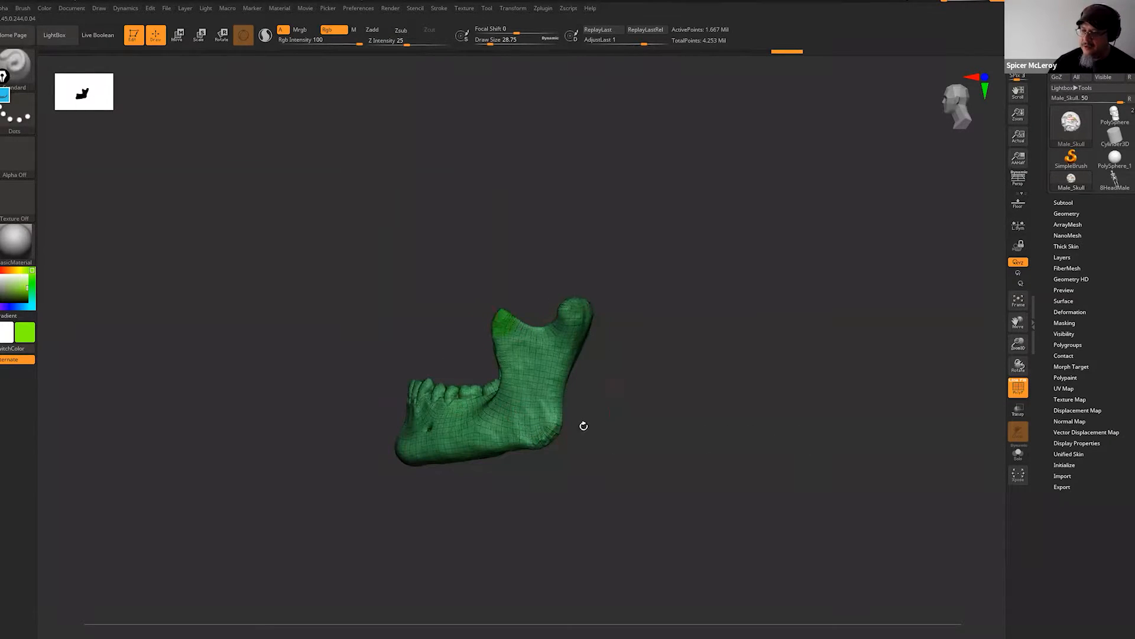
pyautogui.moveTo(654, 417); pyautogui.dragTo(680, 423)
pyautogui.moveTo(758, 426)
pyautogui.mouseDown()
pyautogui.moveTo(742, 428)
pyautogui.moveTo(753, 423)
pyautogui.mouseUp()
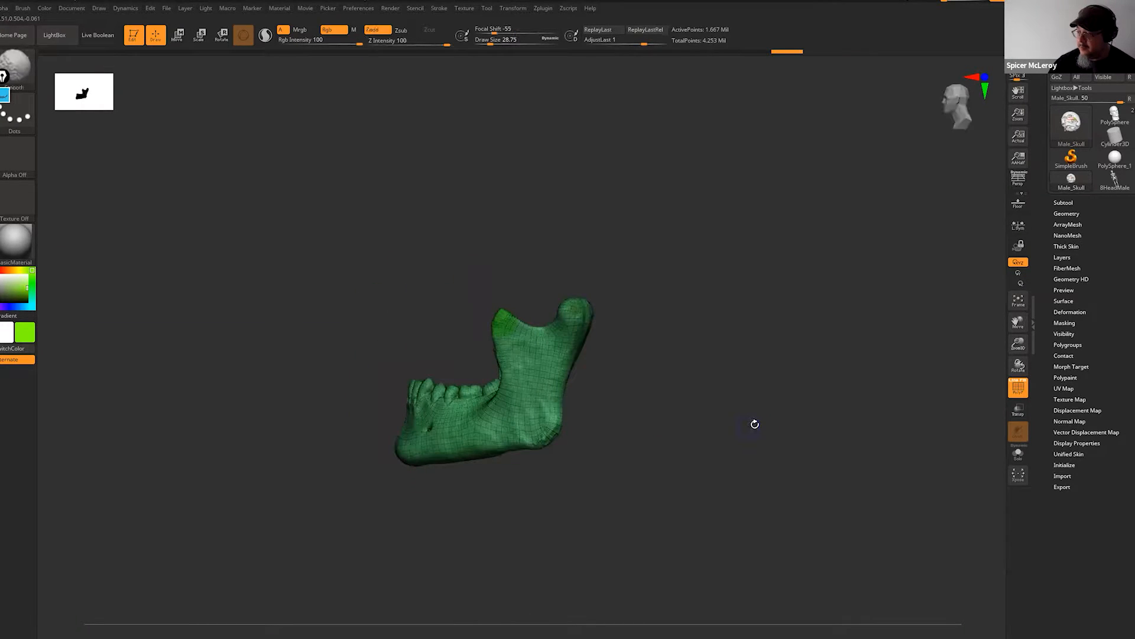
pyautogui.keyDown('ctrl'); pyautogui.keyDown('shift'); pyautogui.click(710, 385); pyautogui.keyUp('shift'); pyautogui.keyUp('ctrl')
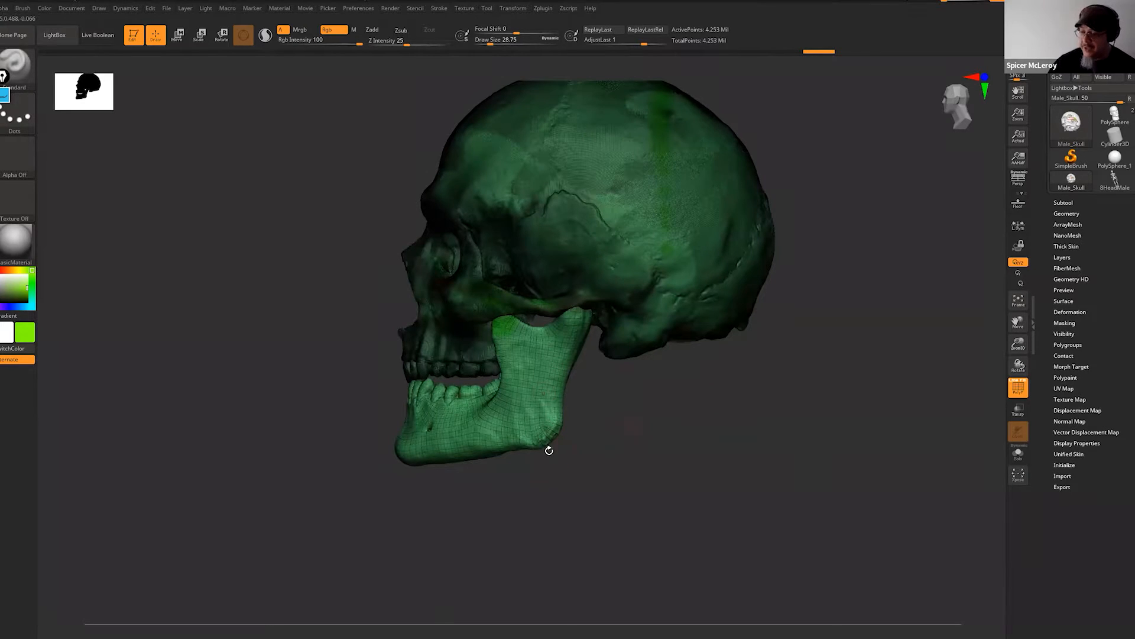
# - Split the skull's separate pieces into their own polygroups with Auto Groups
pyautogui.click(1067, 346)
pyautogui.click(1070, 355)
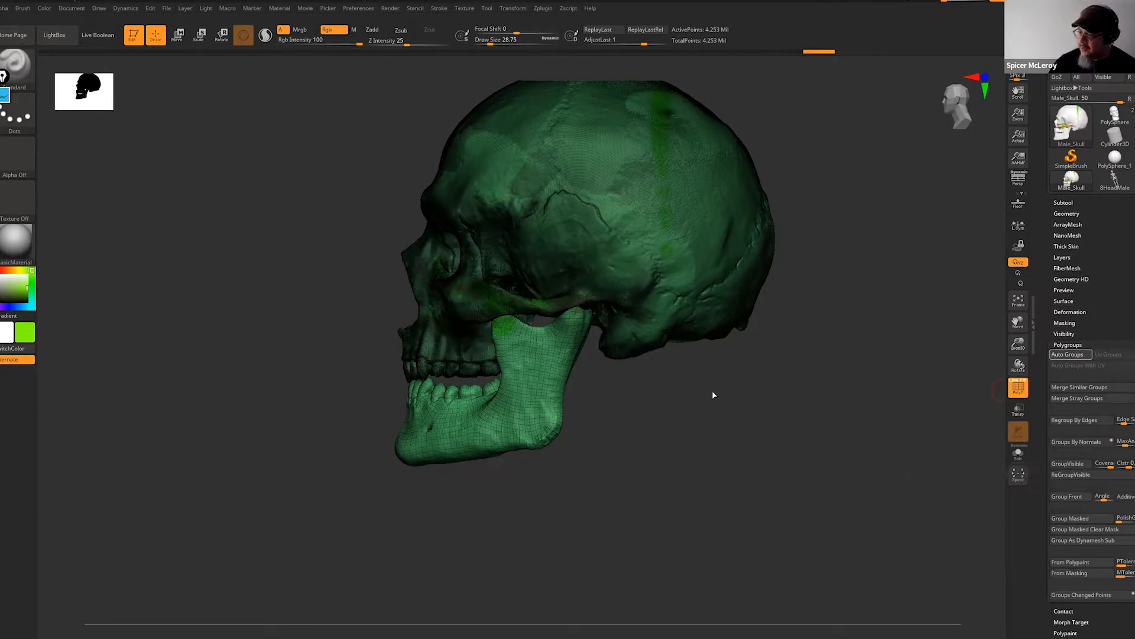
pyautogui.moveTo(691, 389); pyautogui.dragTo(795, 385)
pyautogui.moveTo(654, 393)
pyautogui.mouseDown()
pyautogui.moveTo(628, 400)
pyautogui.moveTo(689, 410)
pyautogui.mouseUp()
pyautogui.hotkey('shift', 'f')
pyautogui.hotkey('shift', 'f')
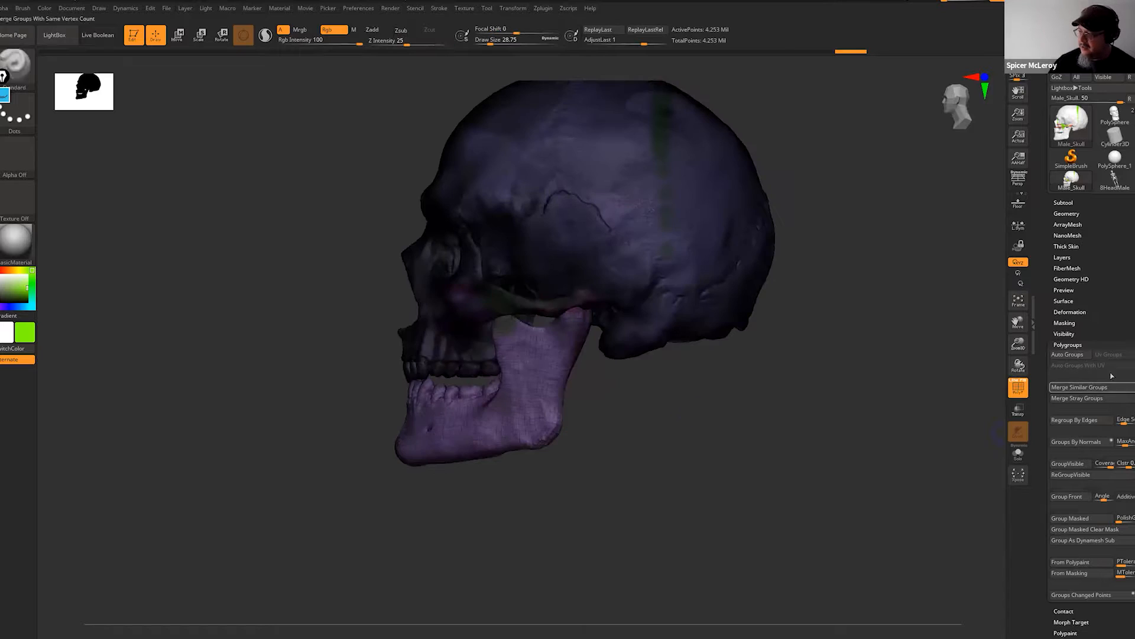
pyautogui.click(1068, 354)
pyautogui.moveTo(719, 383); pyautogui.dragTo(704, 389)
# - Activate the Move gizmo and place it on the rear upper end of the lower jaw's ramus, at the jaw joint
pyautogui.moveTo(635, 405)
pyautogui.keyDown('alt'); pyautogui.mouseDown()
pyautogui.moveTo(654, 456)
pyautogui.moveTo(634, 431)
pyautogui.moveTo(685, 431)
pyautogui.moveTo(651, 459)
pyautogui.moveTo(643, 431)
pyautogui.moveTo(654, 464)
pyautogui.moveTo(643, 425)
pyautogui.mouseUp(); pyautogui.keyUp('alt')
pyautogui.press('w')
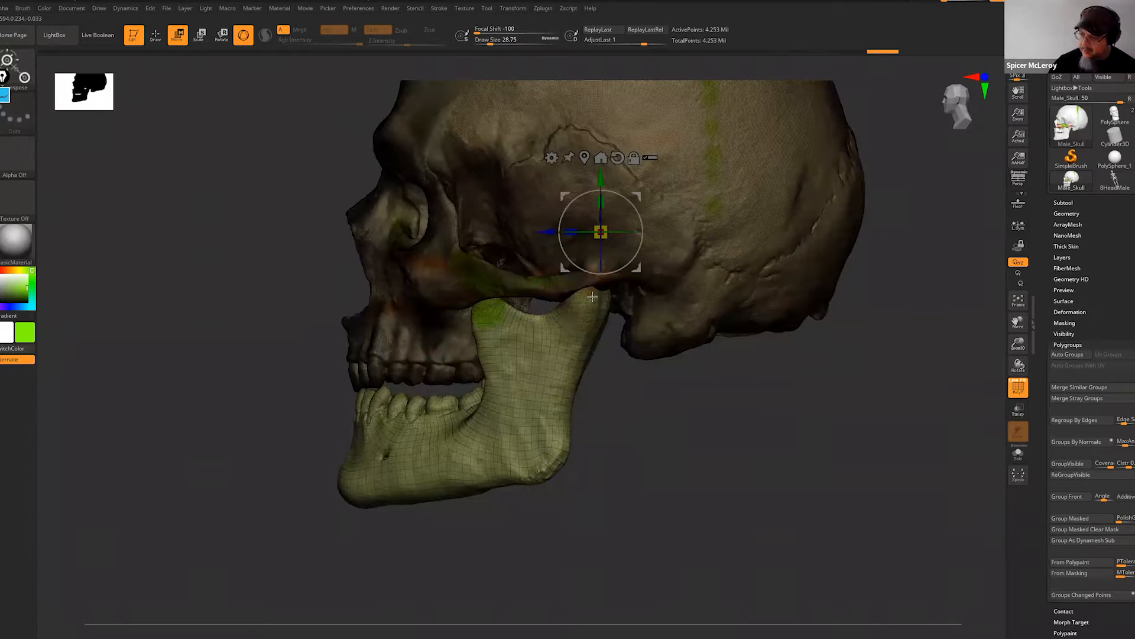
pyautogui.keyDown('alt'); pyautogui.click(589, 298); pyautogui.keyUp('alt')
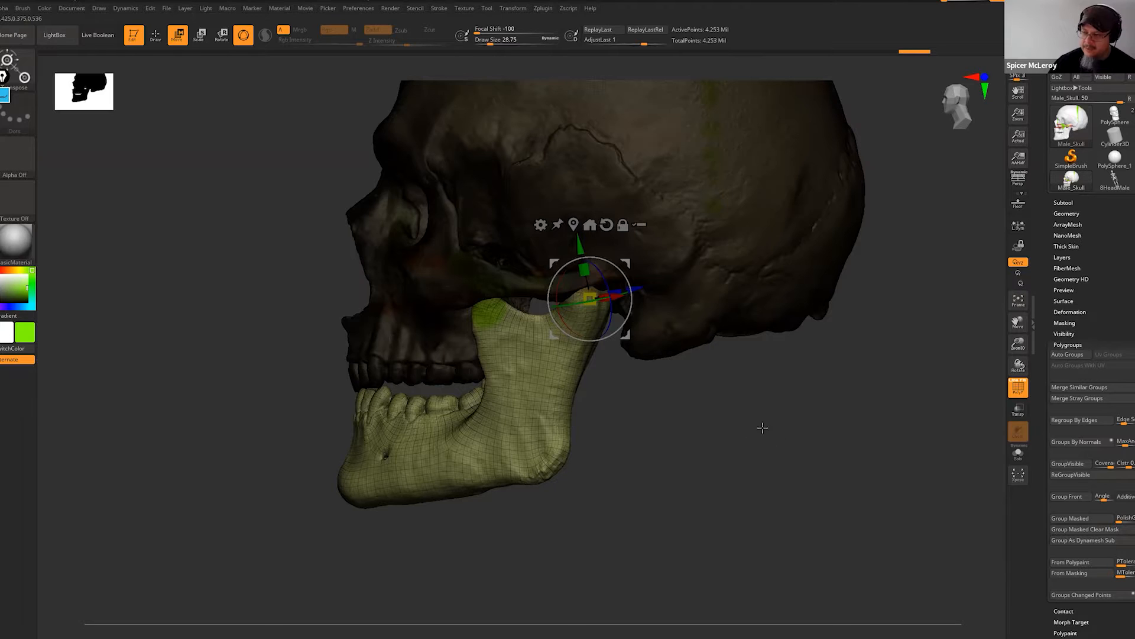
pyautogui.keyDown('alt'); pyautogui.moveTo(763, 428); pyautogui.dragTo(761, 464); pyautogui.keyUp('alt')
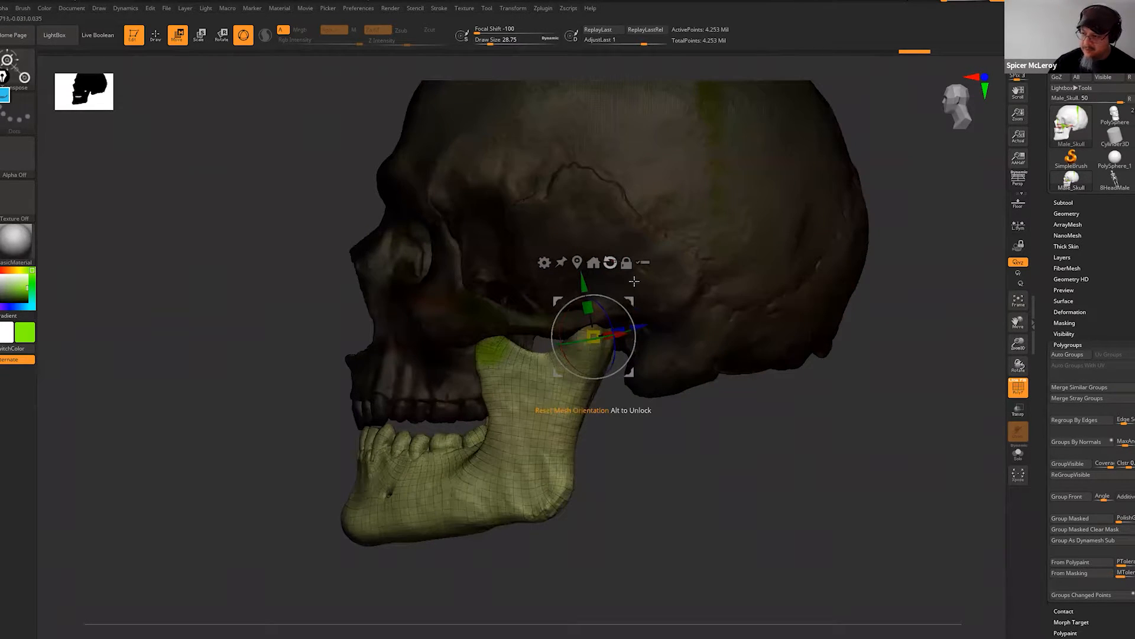
pyautogui.moveTo(715, 444)
pyautogui.mouseDown()
pyautogui.moveTo(705, 471)
pyautogui.moveTo(721, 421)
pyautogui.moveTo(720, 436)
pyautogui.moveTo(735, 431)
pyautogui.mouseUp()
pyautogui.moveTo(636, 420); pyautogui.dragTo(628, 369)
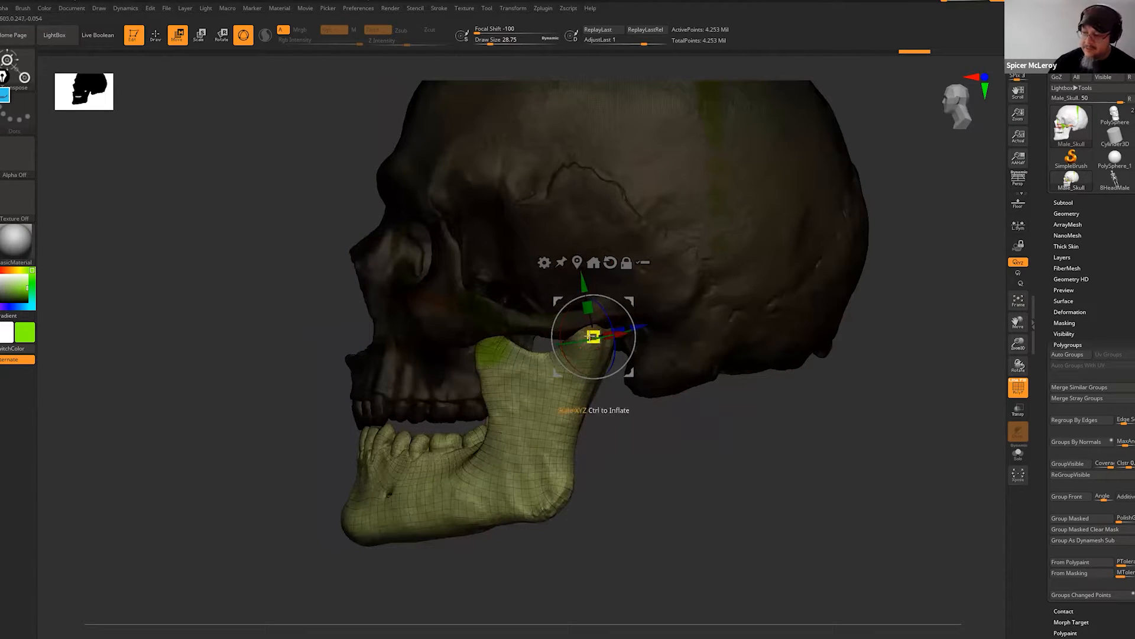
# - Try resetting the orientation with the gizmo locked and unlocked, undoing each attempt
pyautogui.click(608, 264)
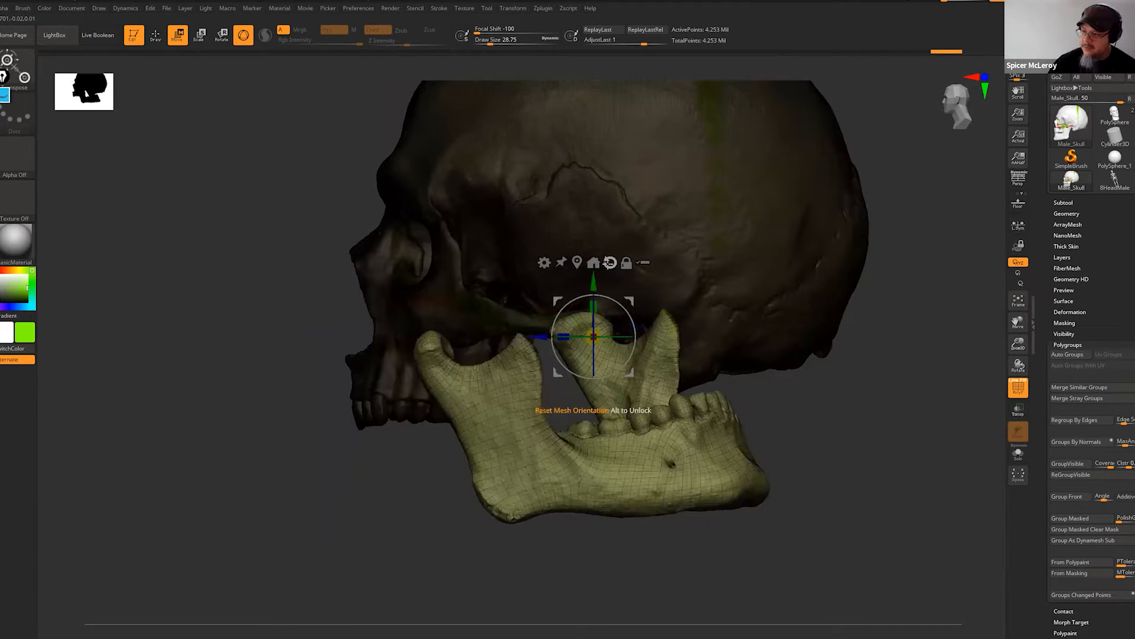
pyautogui.hotkey('ctrl', 'z')
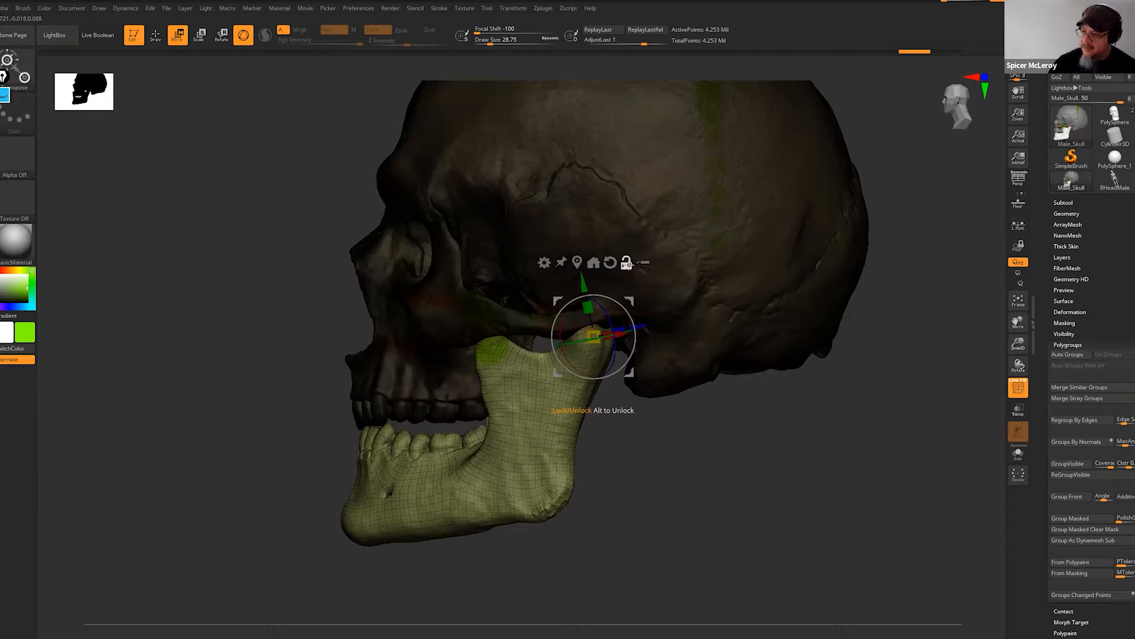
pyautogui.click(610, 264)
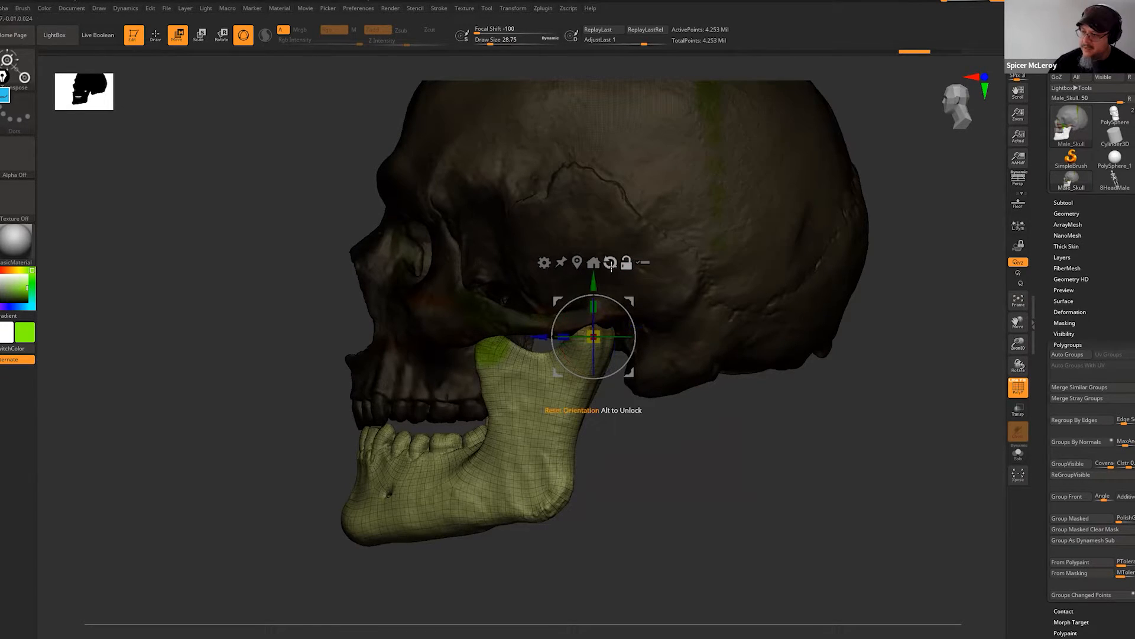
pyautogui.hotkey('ctrl', 'z')
pyautogui.click(610, 264)
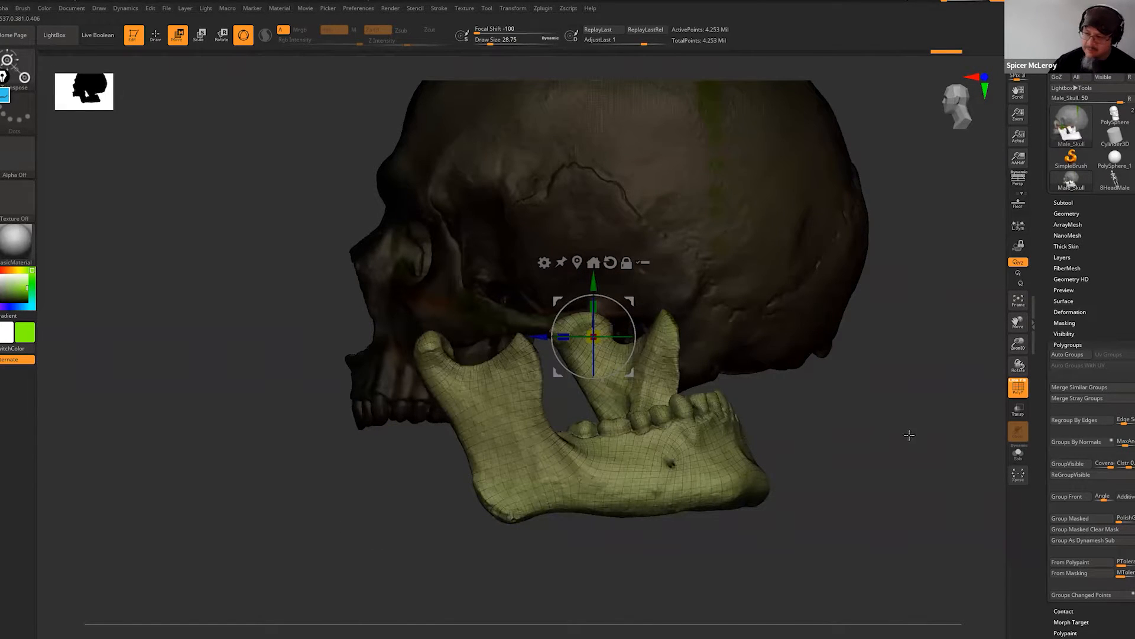
pyautogui.hotkey('ctrl', 'z')
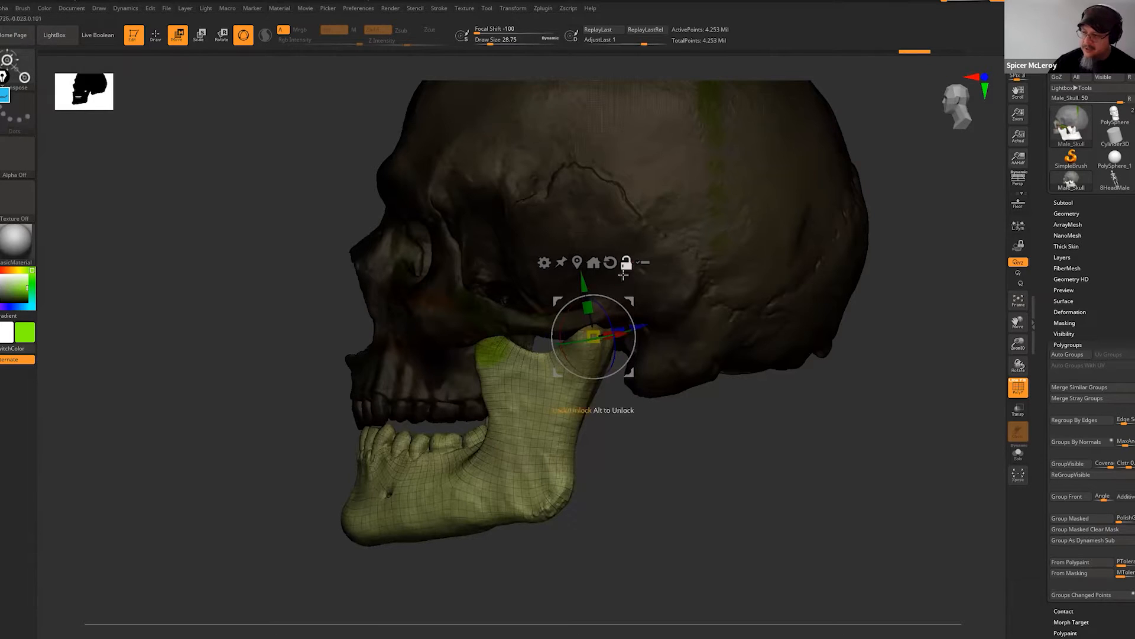
# - Reset the unlocked gizmo's orientation, swing the lower jaw open around its joint, and undo the rotation
pyautogui.click(613, 264)
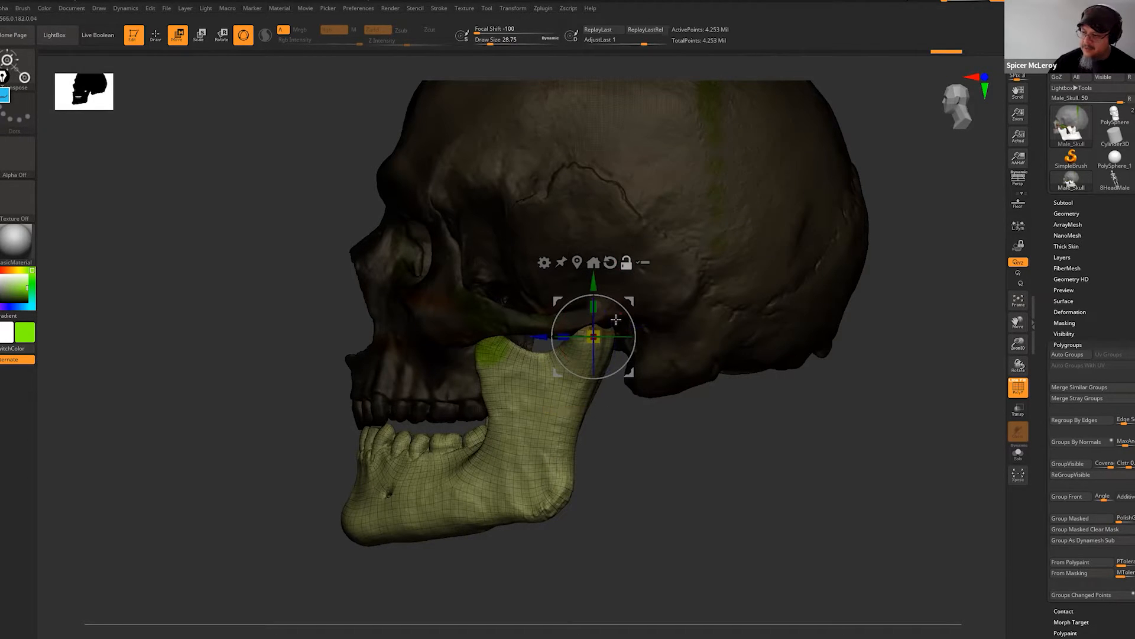
pyautogui.keyDown('alt'); pyautogui.moveTo(692, 442); pyautogui.dragTo(711, 433); pyautogui.keyUp('alt')
pyautogui.moveTo(644, 306)
pyautogui.mouseDown()
pyautogui.moveTo(631, 344)
pyautogui.moveTo(595, 302)
pyautogui.moveTo(655, 317)
pyautogui.moveTo(642, 299)
pyautogui.moveTo(656, 322)
pyautogui.mouseUp()
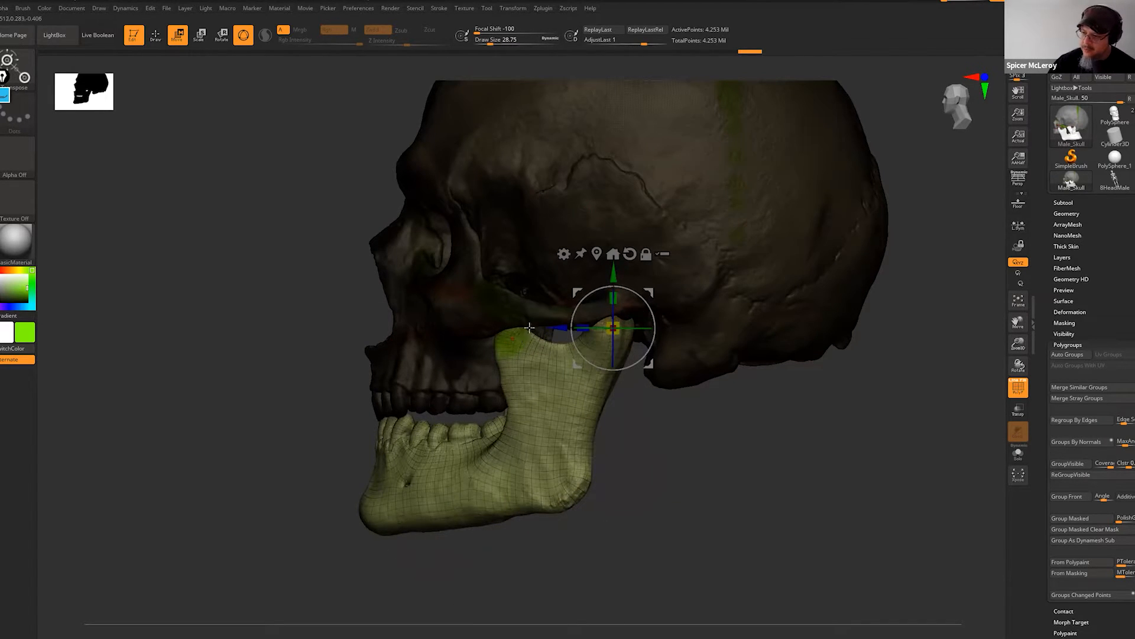
pyautogui.moveTo(648, 308)
pyautogui.mouseDown()
pyautogui.moveTo(637, 290)
pyautogui.moveTo(651, 313)
pyautogui.mouseUp()
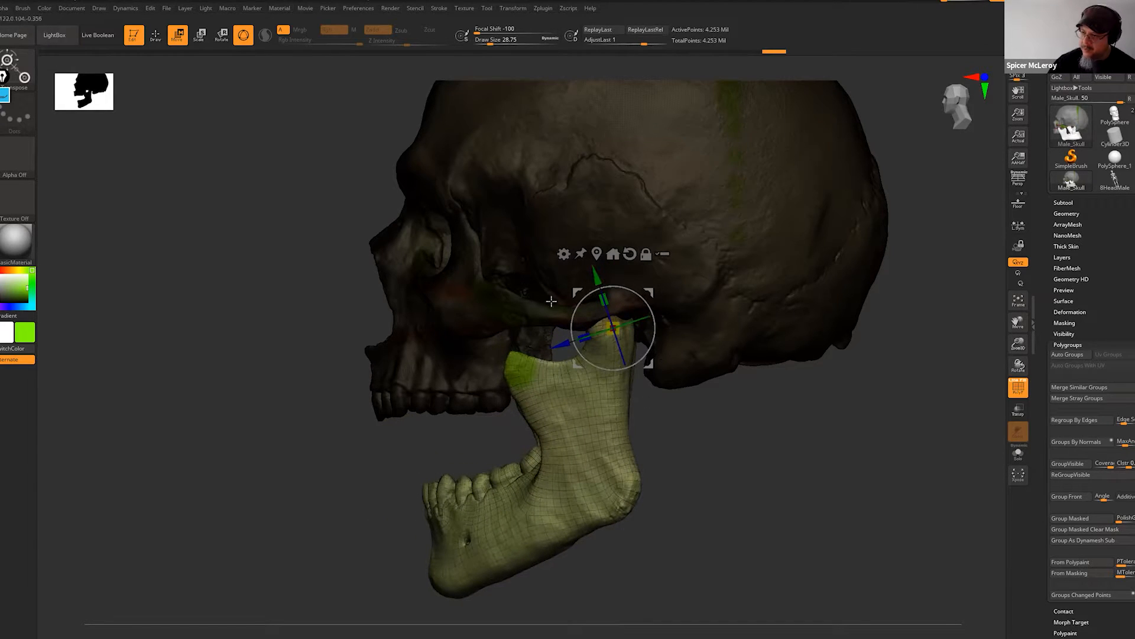
pyautogui.hotkey('ctrl', 'z')
# - Return to drawing with the polyframe hidden, and paint a purple arc from the outer brow over the side of the skull to behind the ear opening
pyautogui.moveTo(689, 431)
pyautogui.keyDown('alt'); pyautogui.mouseDown()
pyautogui.moveTo(698, 514)
pyautogui.moveTo(776, 545)
pyautogui.mouseUp(); pyautogui.keyUp('alt')
pyautogui.press('q')
pyautogui.hotkey('shift', 'f')
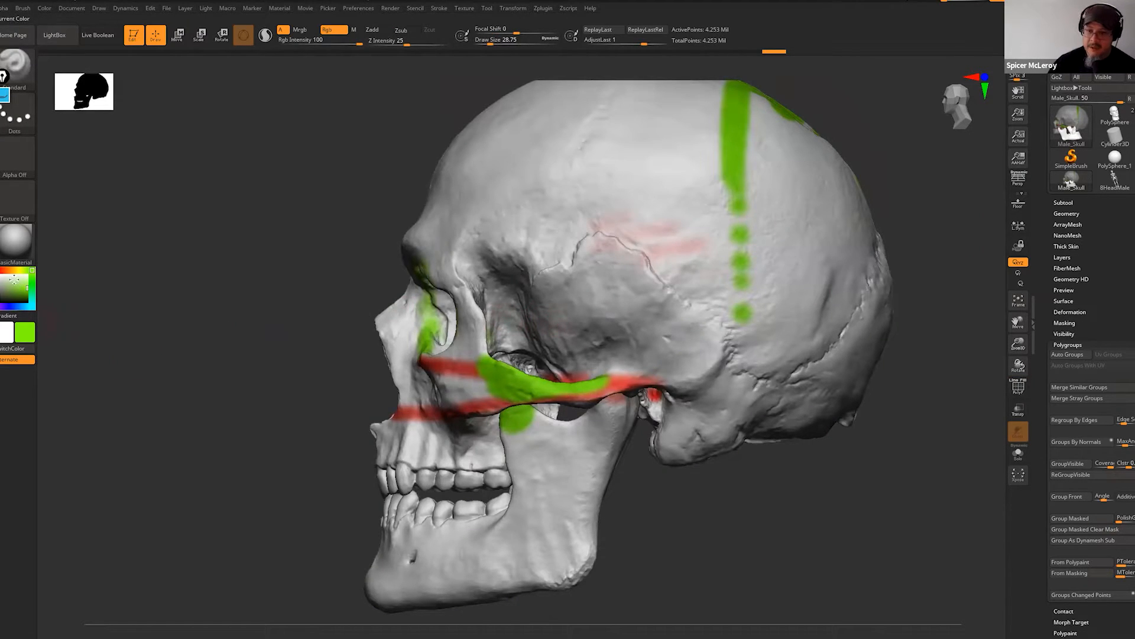
pyautogui.click(3, 270)
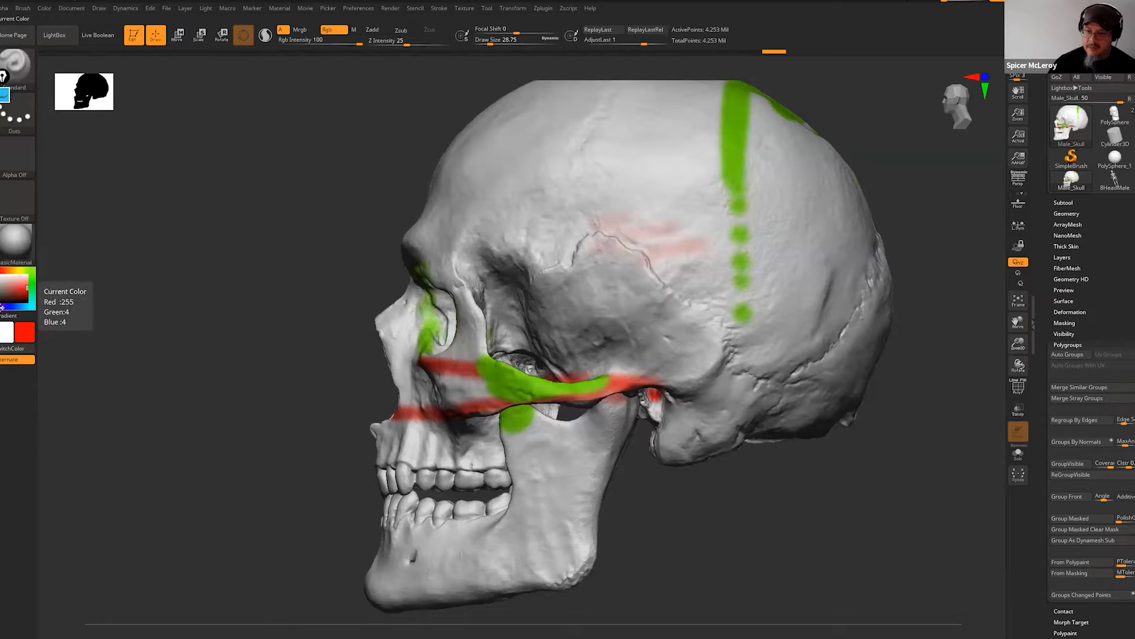
pyautogui.click(2, 299)
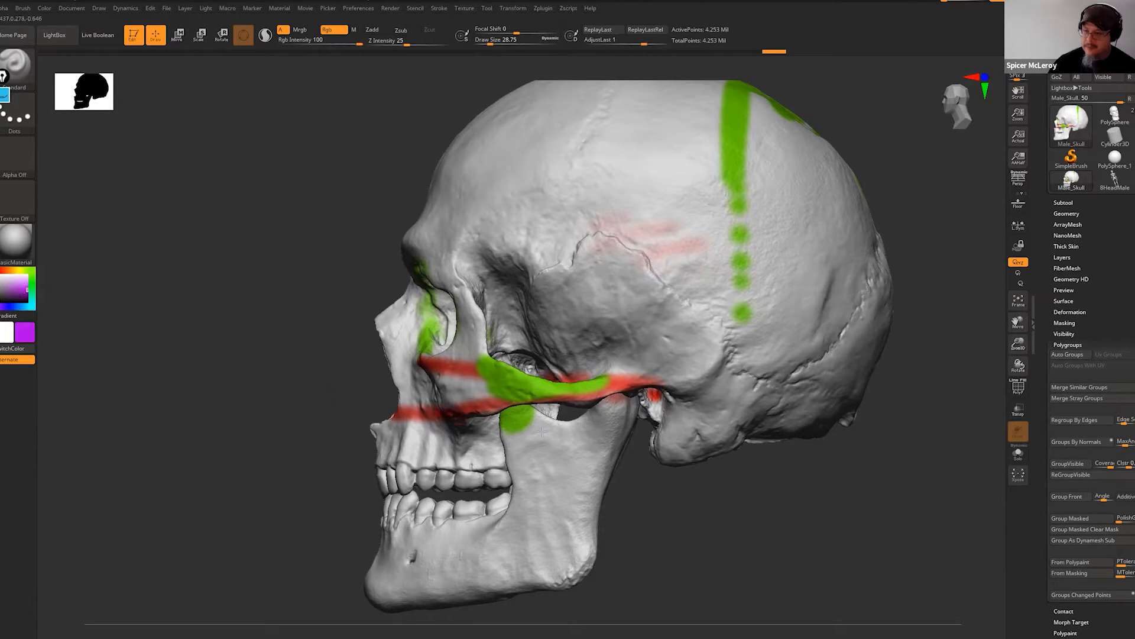
pyautogui.keyDown('alt'); pyautogui.moveTo(700, 489); pyautogui.dragTo(634, 507); pyautogui.keyUp('alt')
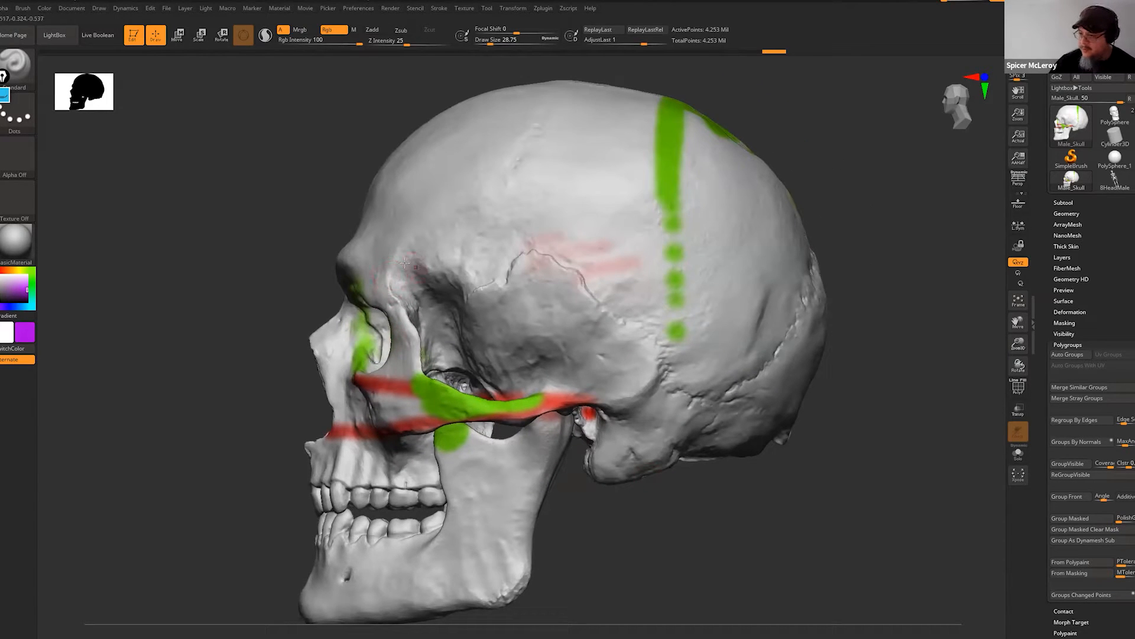
pyautogui.moveTo(389, 290)
pyautogui.mouseDown()
pyautogui.moveTo(397, 229)
pyautogui.moveTo(447, 183)
pyautogui.moveTo(556, 157)
pyautogui.moveTo(674, 182)
pyautogui.moveTo(724, 238)
pyautogui.moveTo(744, 305)
pyautogui.moveTo(739, 361)
pyautogui.moveTo(692, 398)
pyautogui.moveTo(616, 414)
pyautogui.mouseUp()
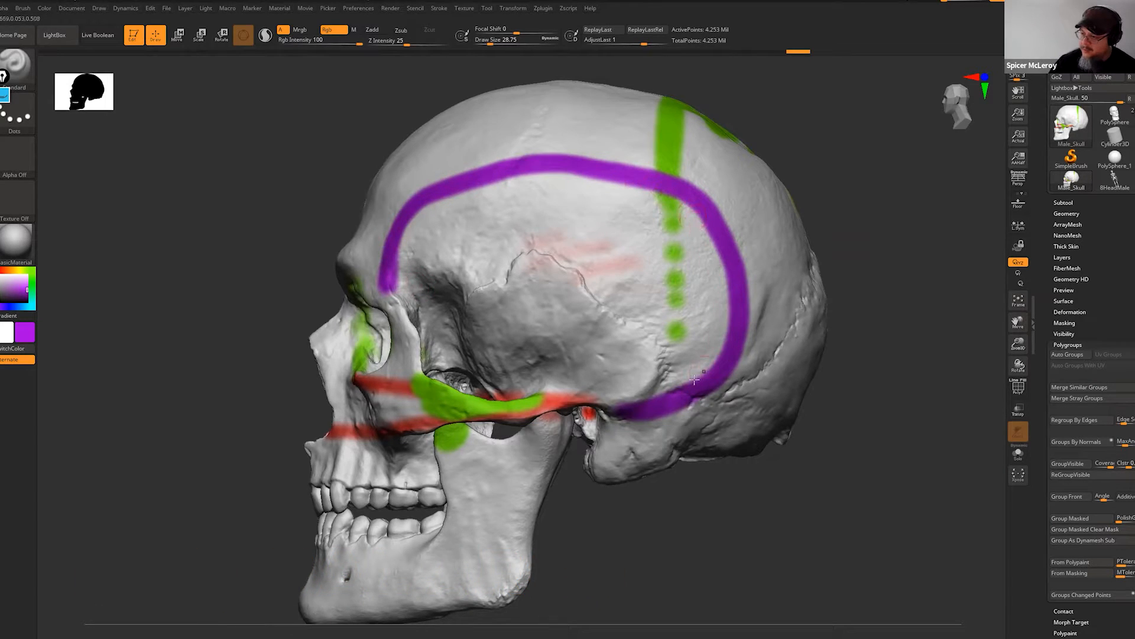
# - Fill the purple arc with inward strokes converging toward the opening behind the cheekbone to show the temporal muscle's fibres
pyautogui.moveTo(406, 225); pyautogui.dragTo(421, 296)
pyautogui.moveTo(441, 201); pyautogui.dragTo(441, 260)
pyautogui.moveTo(488, 187); pyautogui.dragTo(485, 253)
pyautogui.moveTo(535, 189); pyautogui.dragTo(525, 257)
pyautogui.moveTo(588, 183); pyautogui.dragTo(573, 256)
pyautogui.moveTo(659, 204); pyautogui.dragTo(625, 255)
pyautogui.moveTo(692, 222)
pyautogui.mouseDown()
pyautogui.moveTo(666, 269)
pyautogui.moveTo(685, 314)
pyautogui.moveTo(523, 384)
pyautogui.mouseUp()
pyautogui.moveTo(414, 255); pyautogui.dragTo(432, 362)
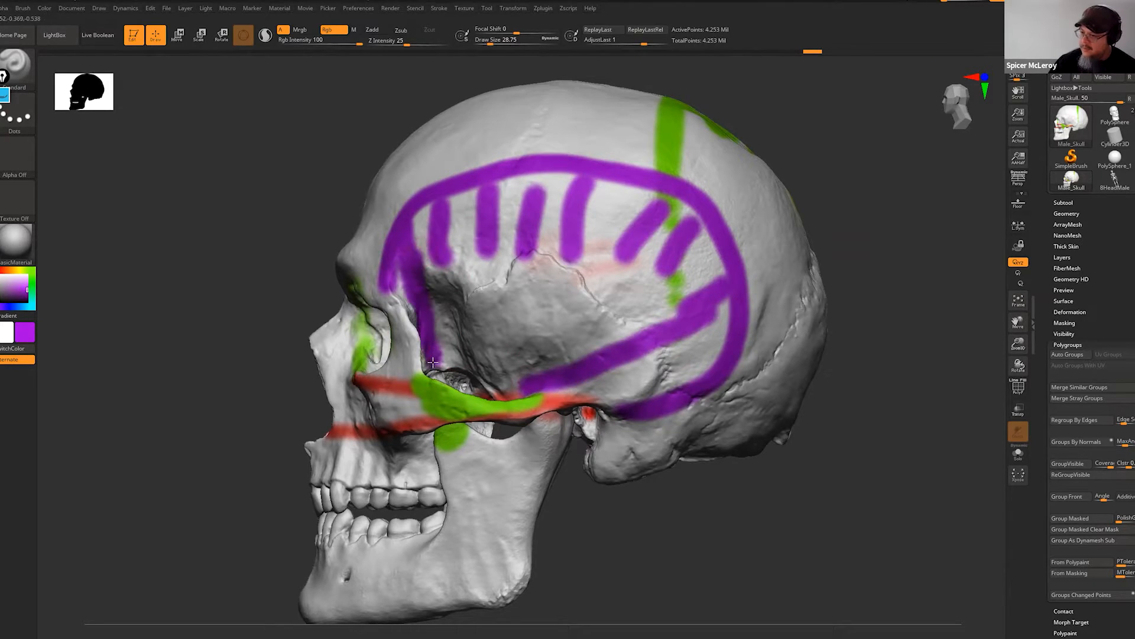
pyautogui.moveTo(259, 307); pyautogui.dragTo(503, 386)
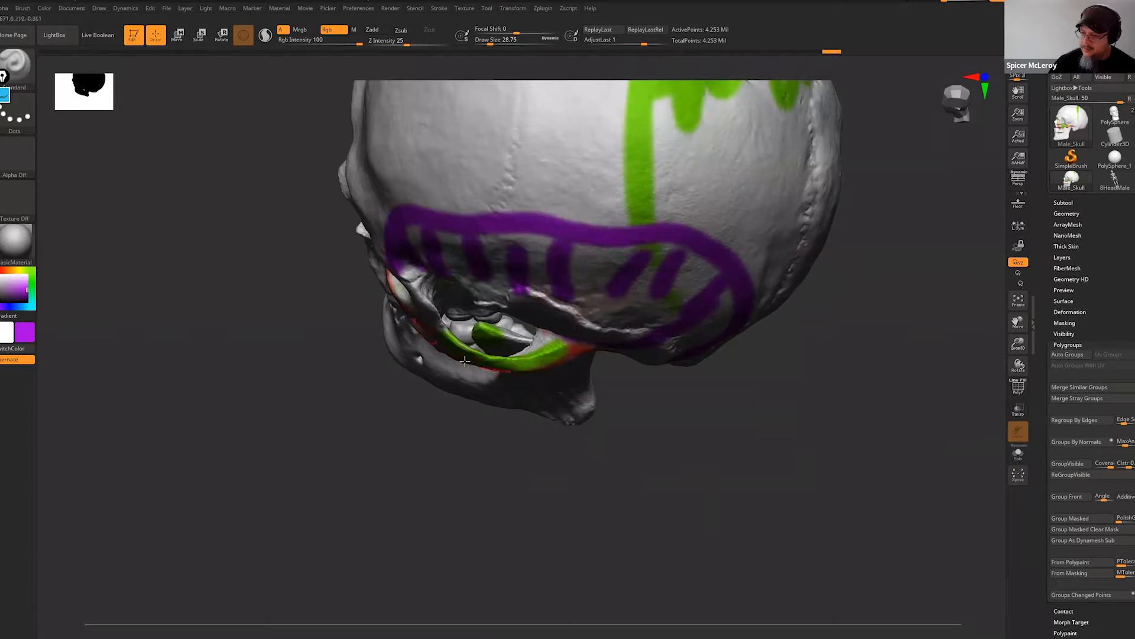
# - Switch to the PolySphere head model and view it from directly above
pyautogui.click(1115, 115)
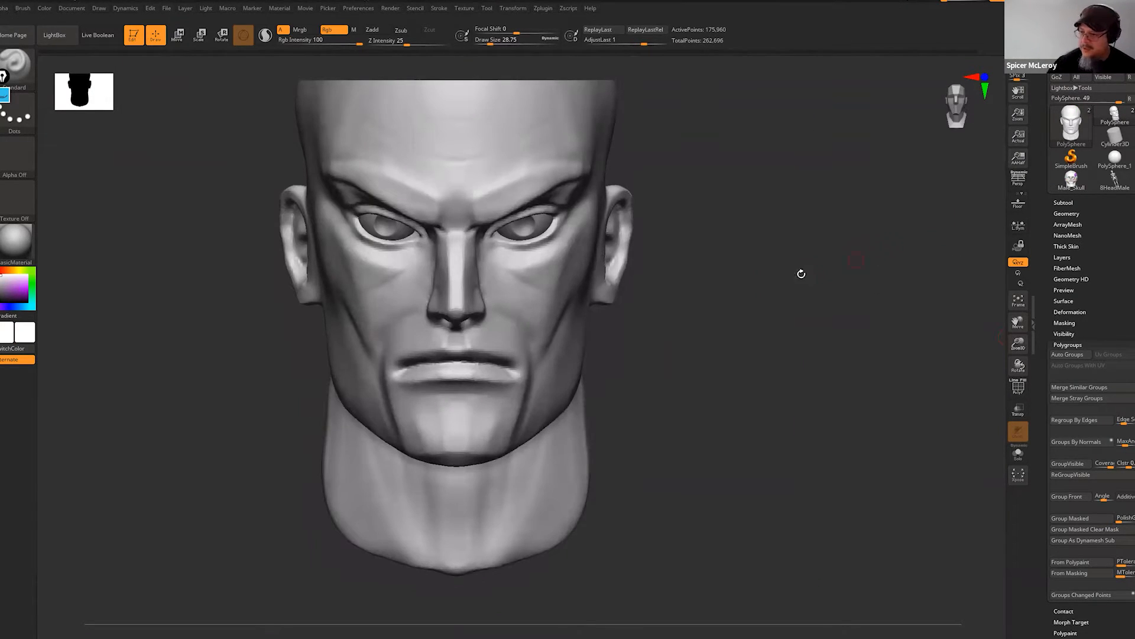
pyautogui.moveTo(802, 273); pyautogui.dragTo(767, 336)
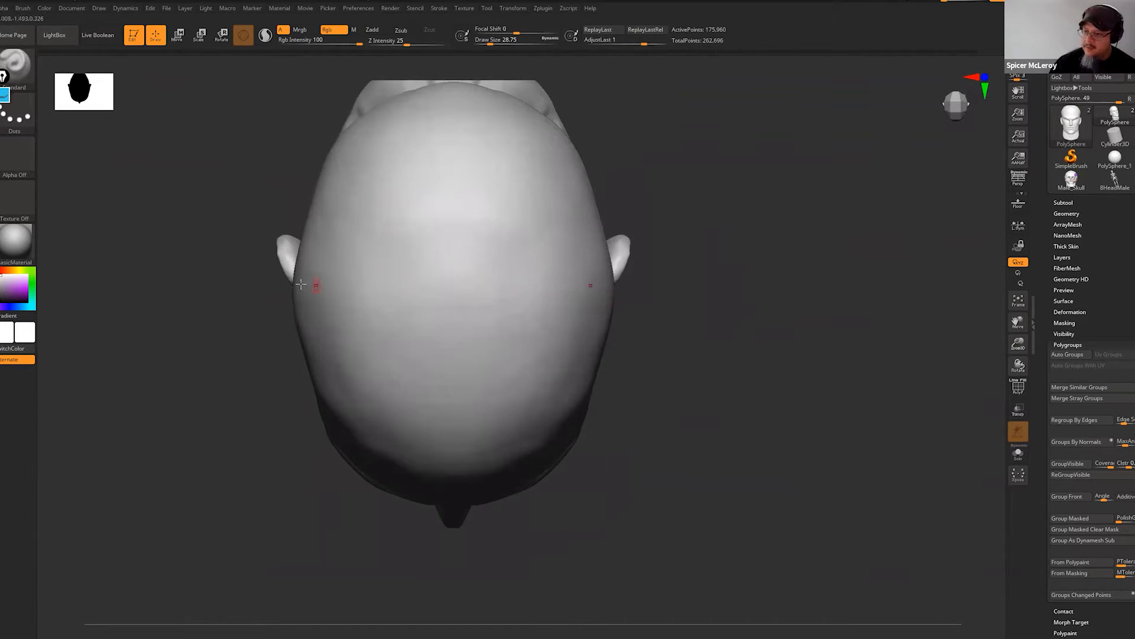
pyautogui.keyDown('alt'); pyautogui.moveTo(746, 305); pyautogui.dragTo(690, 365); pyautogui.keyUp('alt')
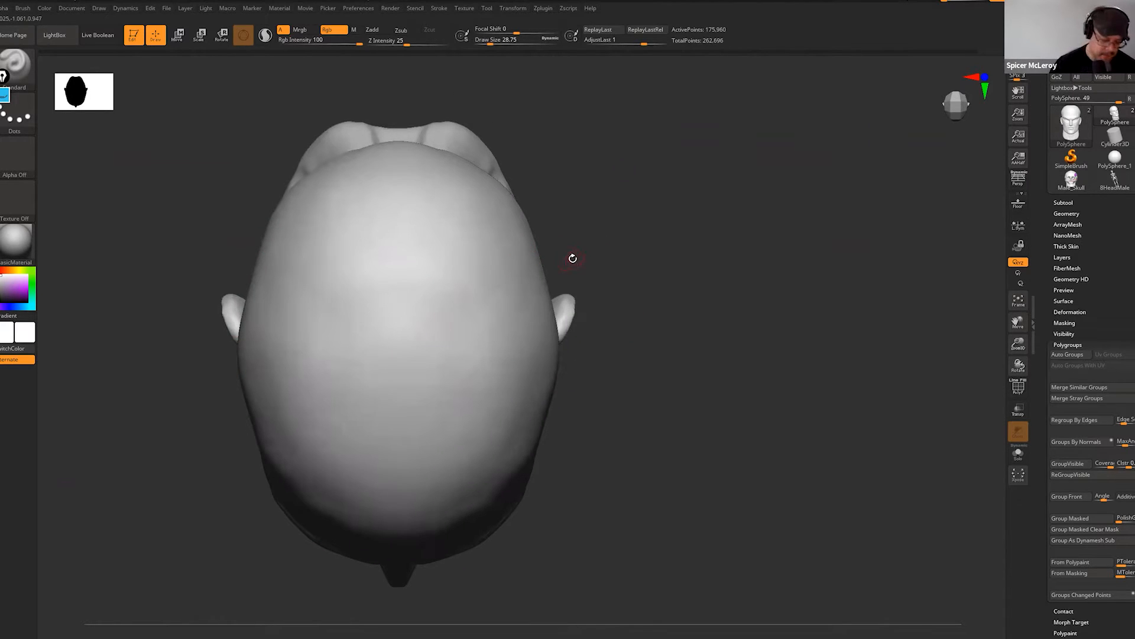
# - Select the Move brush and set its draw size to about 476
pyautogui.press('b')
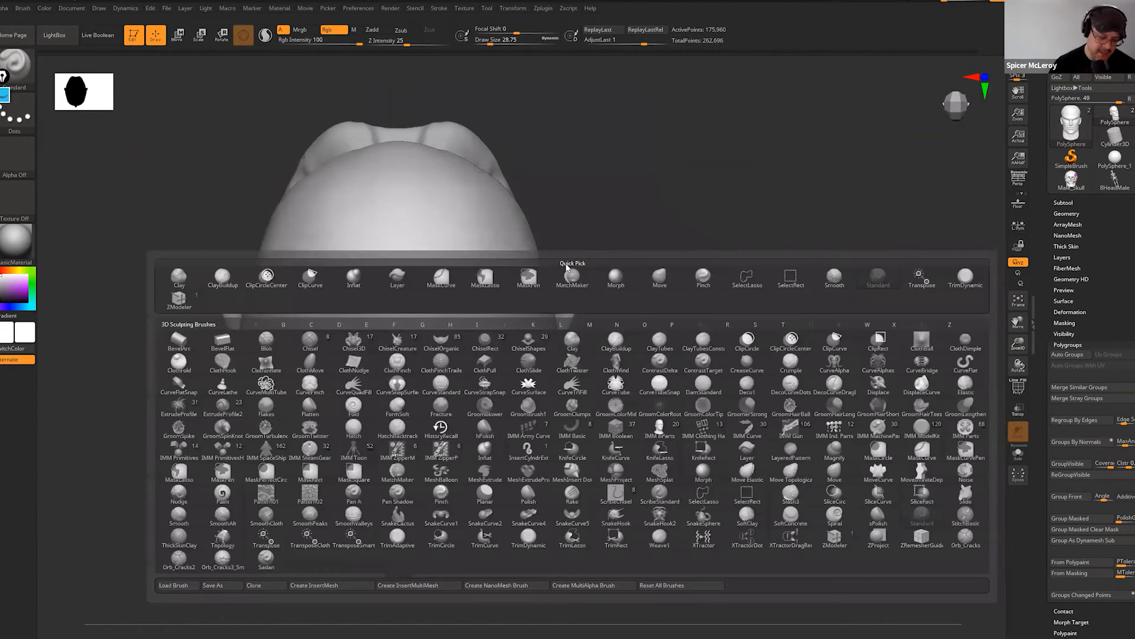
pyautogui.press('m')
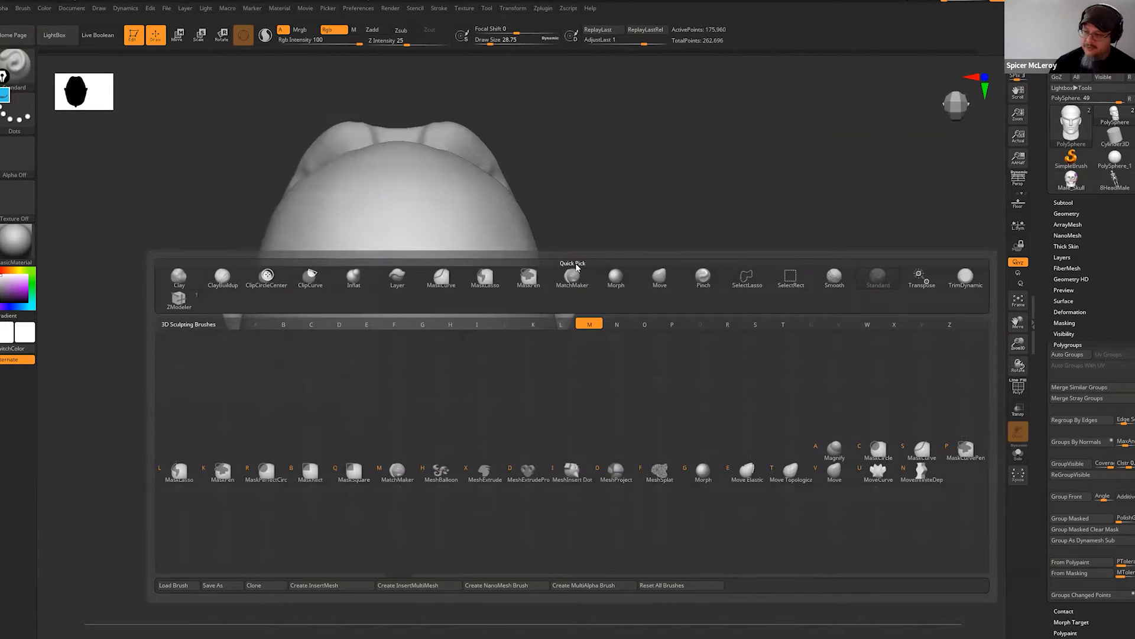
pyautogui.press('v')
pyautogui.keyDown('alt'); pyautogui.moveTo(653, 274); pyautogui.dragTo(694, 271); pyautogui.keyUp('alt')
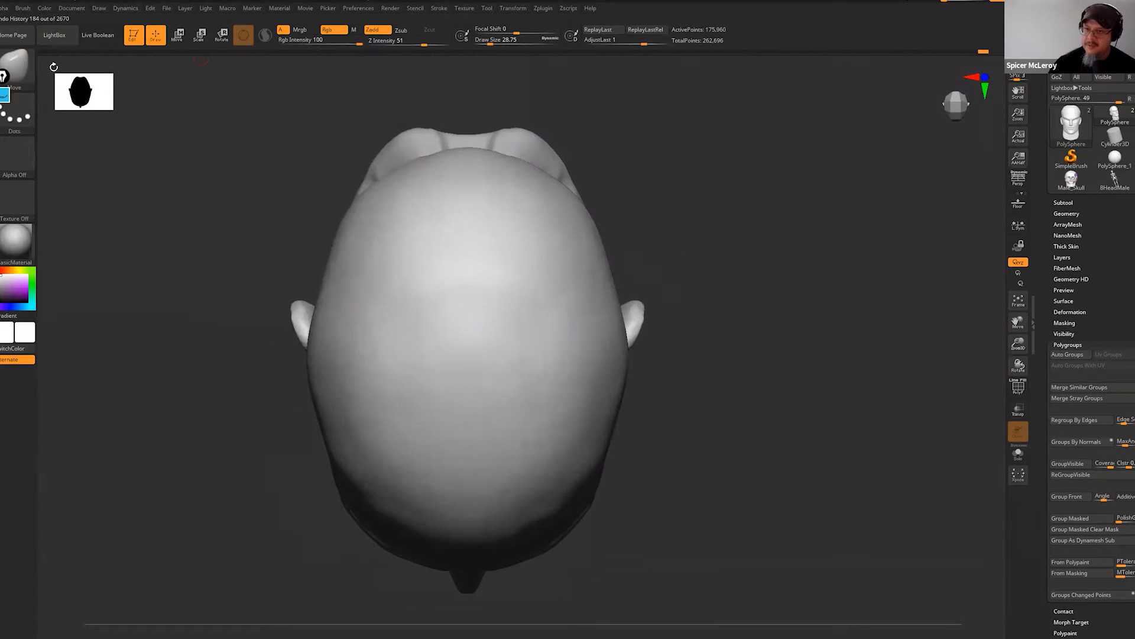
pyautogui.press('s')
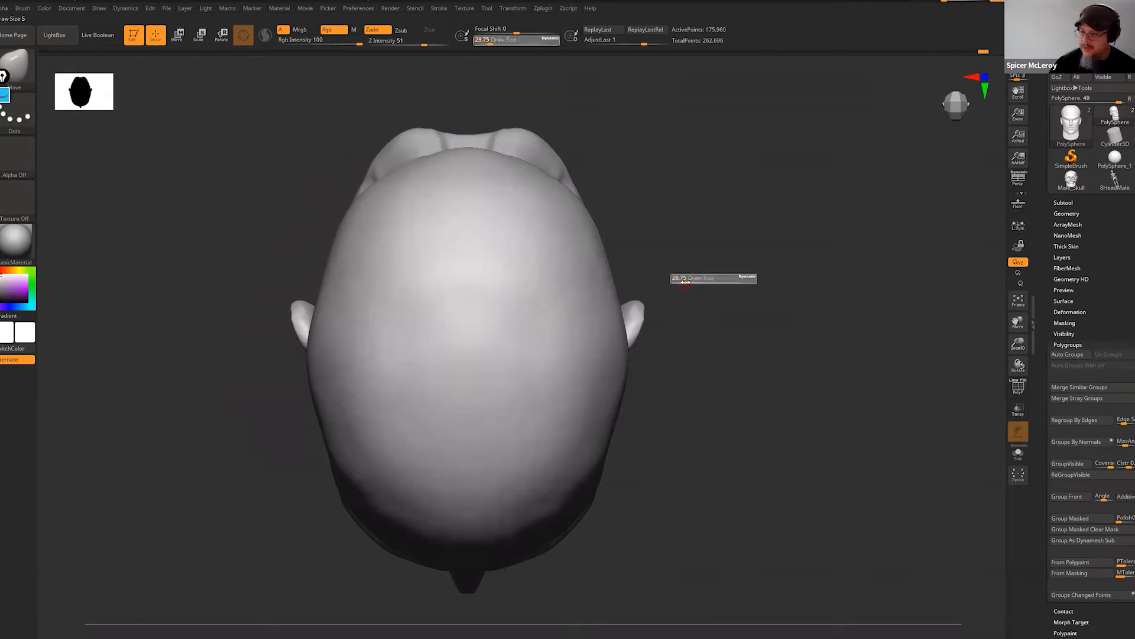
pyautogui.moveTo(721, 288)
pyautogui.mouseDown()
pyautogui.moveTo(661, 267)
pyautogui.moveTo(692, 272)
pyautogui.mouseUp()
pyautogui.press('s')
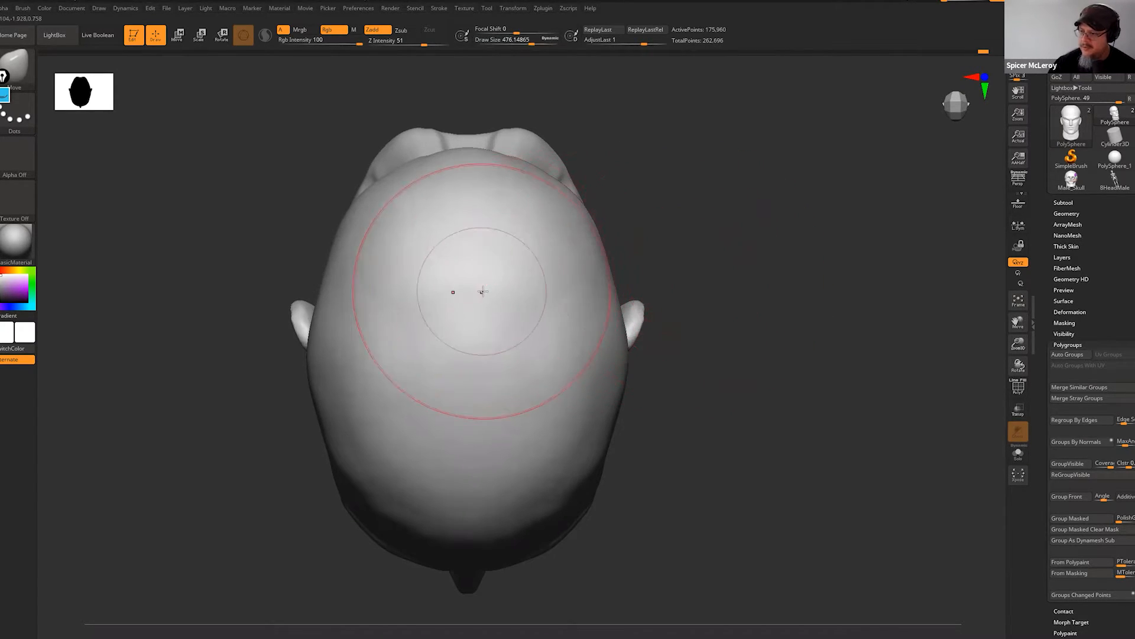
# - Adjust the Move brush's draw size to about 365
pyautogui.press('s')
pyautogui.moveTo(598, 274); pyautogui.dragTo(585, 274)
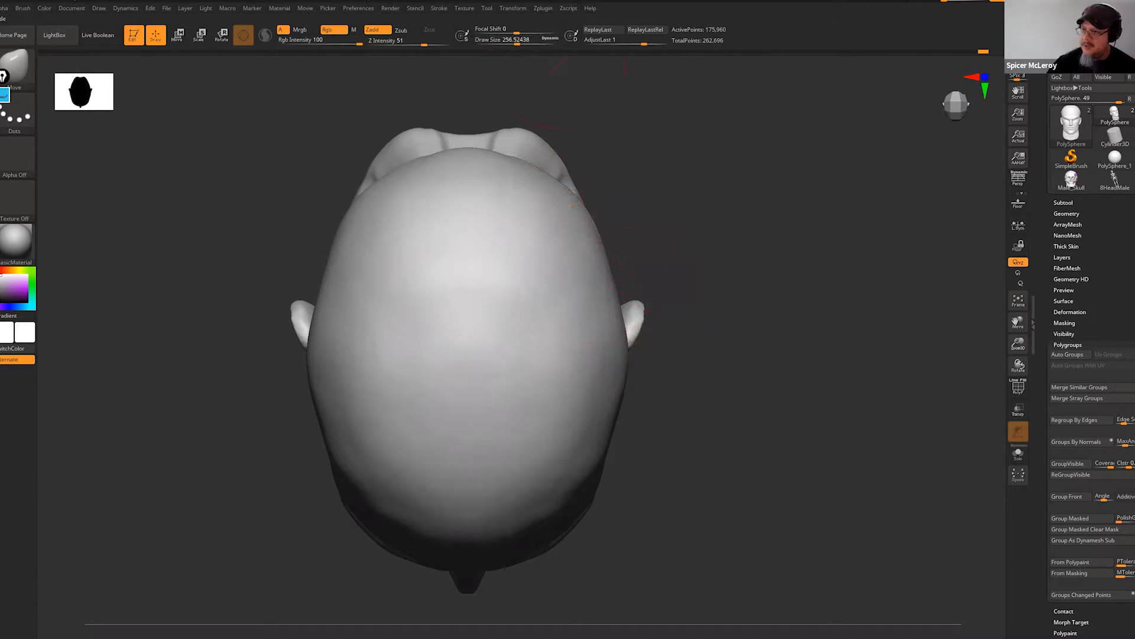
pyautogui.moveTo(515, 41); pyautogui.dragTo(509, 41)
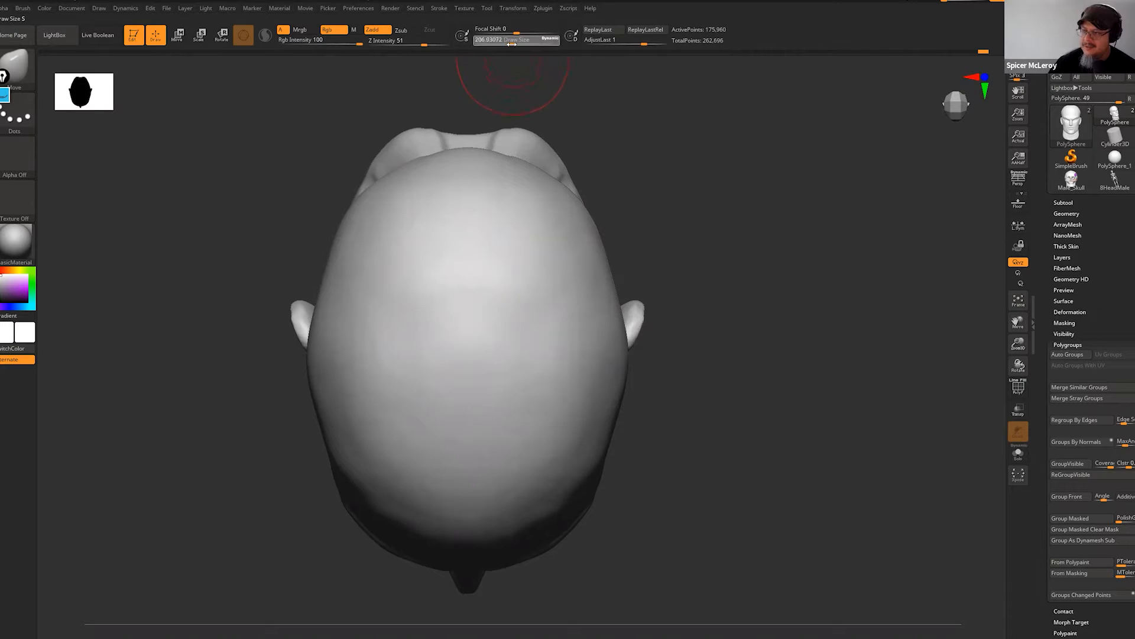
pyautogui.moveTo(521, 45); pyautogui.dragTo(512, 45)
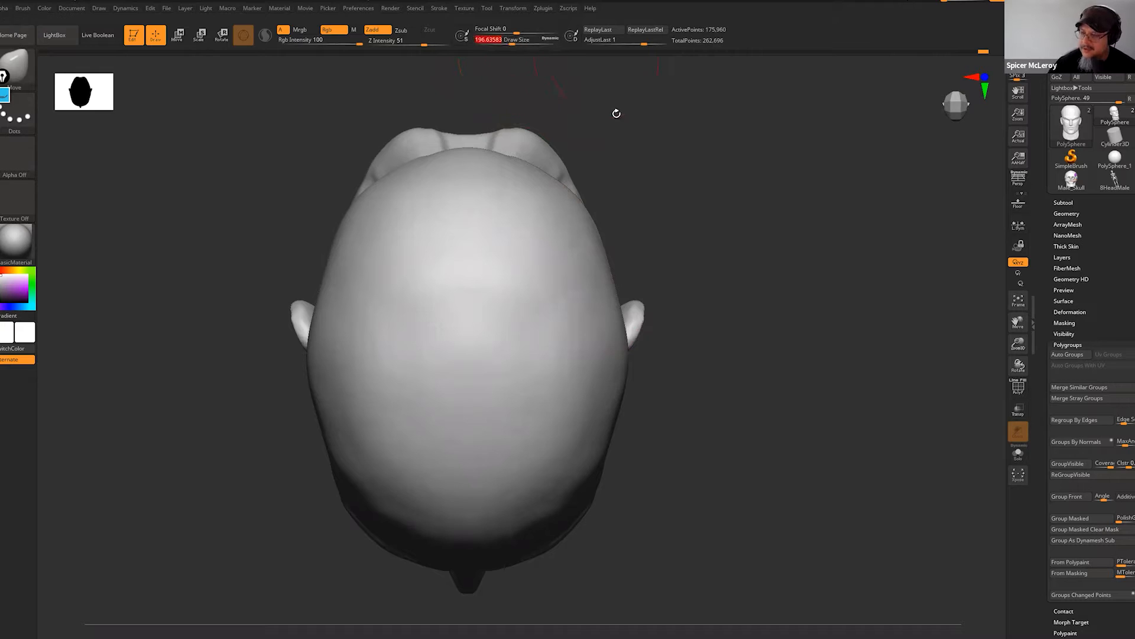
pyautogui.press('s')
pyautogui.moveTo(685, 287)
pyautogui.mouseDown()
pyautogui.moveTo(697, 288)
pyautogui.moveTo(690, 233)
pyautogui.moveTo(673, 278)
pyautogui.mouseUp()
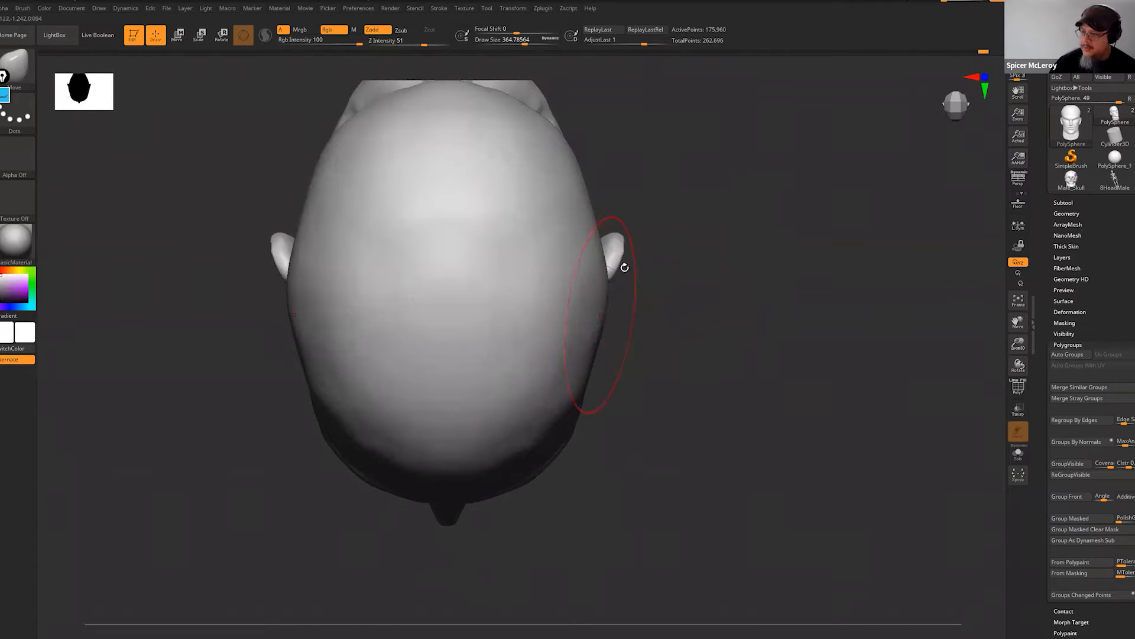
# - Broaden the sides of the cranium toward the back with the Move brush, then turn the head to its side profile
pyautogui.moveTo(692, 207); pyautogui.dragTo(669, 255)
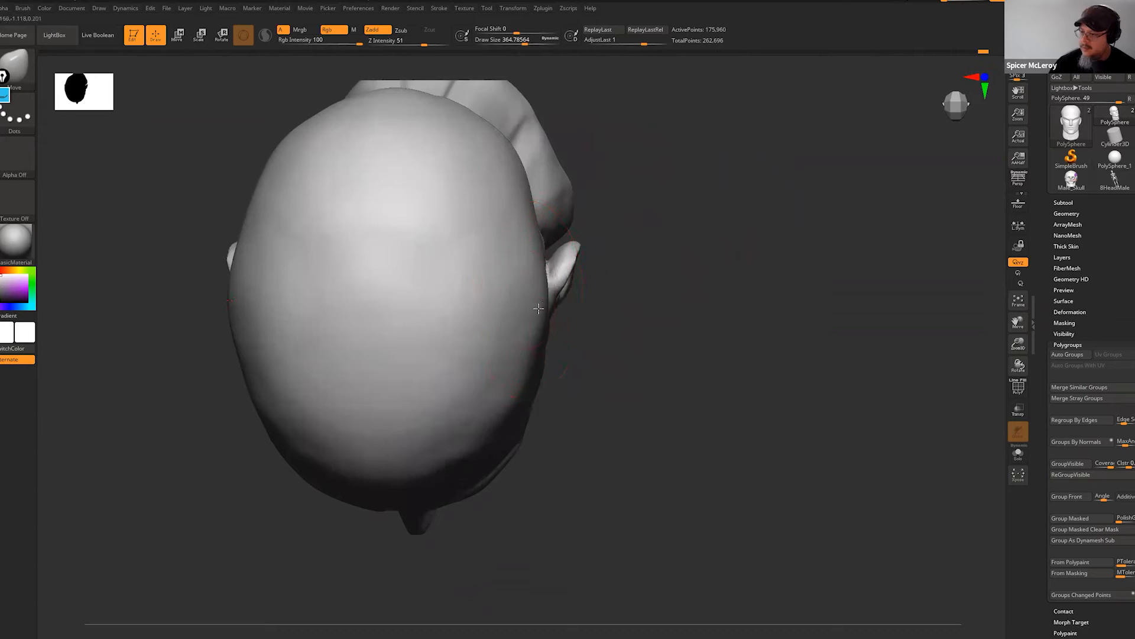
pyautogui.moveTo(689, 245); pyautogui.dragTo(547, 261)
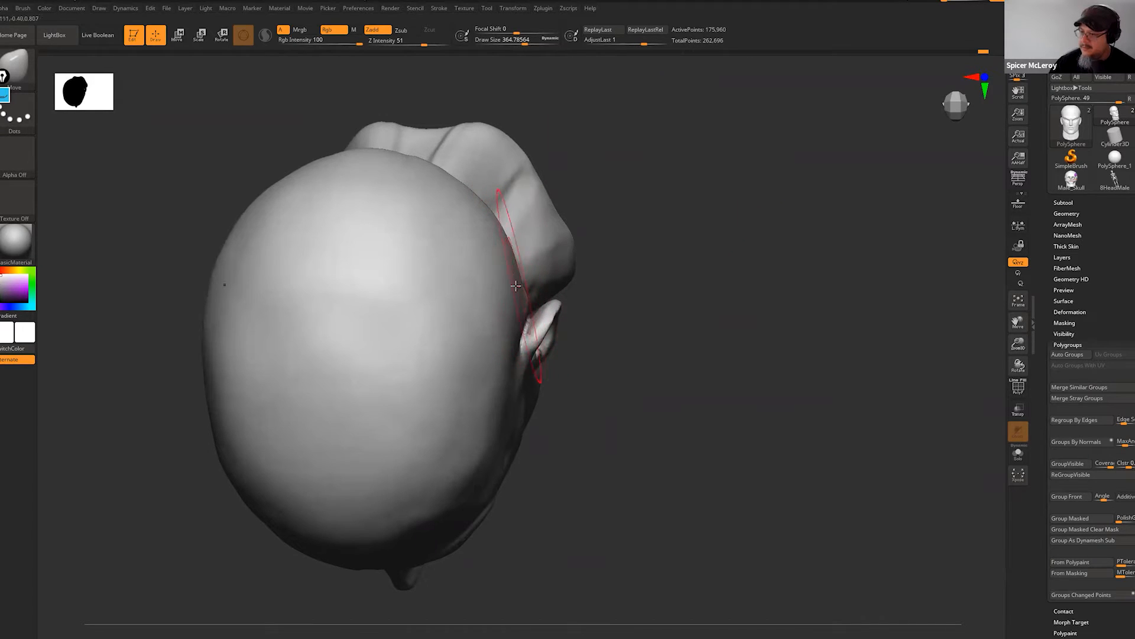
pyautogui.moveTo(661, 274)
pyautogui.mouseDown()
pyautogui.moveTo(598, 281)
pyautogui.moveTo(586, 260)
pyautogui.mouseUp()
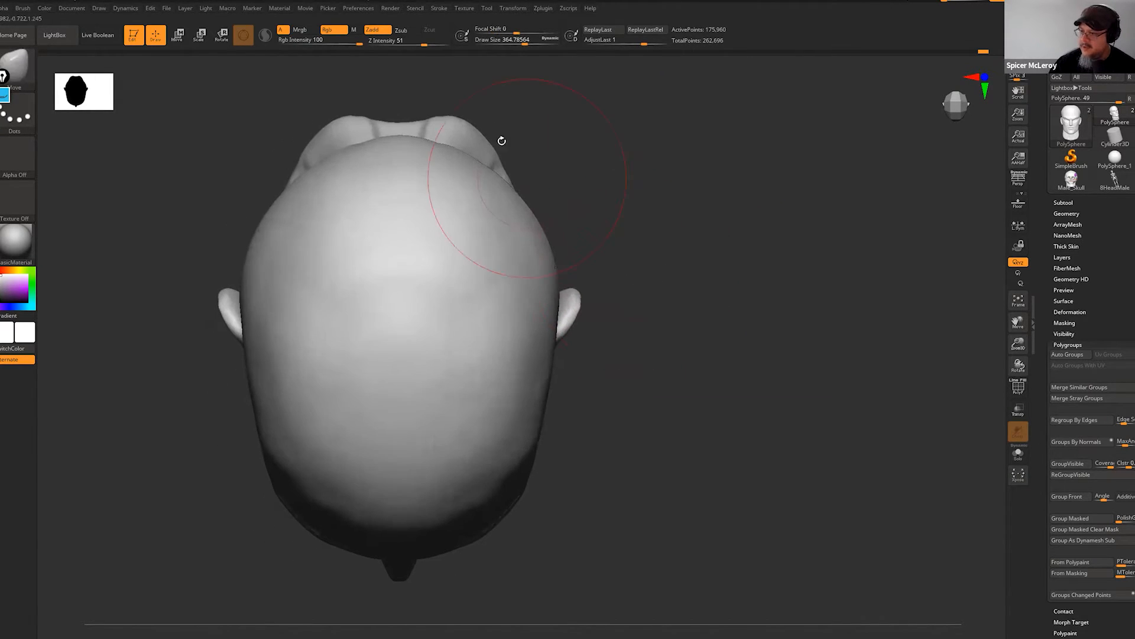
pyautogui.moveTo(720, 283); pyautogui.dragTo(737, 232)
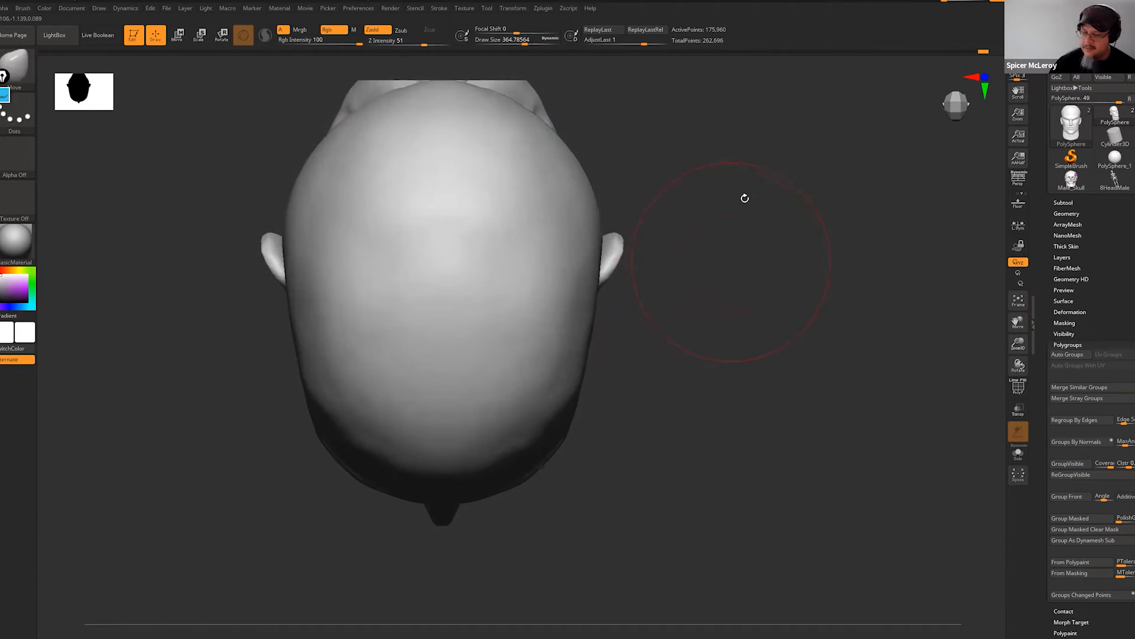
pyautogui.moveTo(734, 275)
pyautogui.mouseDown()
pyautogui.moveTo(740, 299)
pyautogui.moveTo(750, 274)
pyautogui.moveTo(744, 297)
pyautogui.mouseUp()
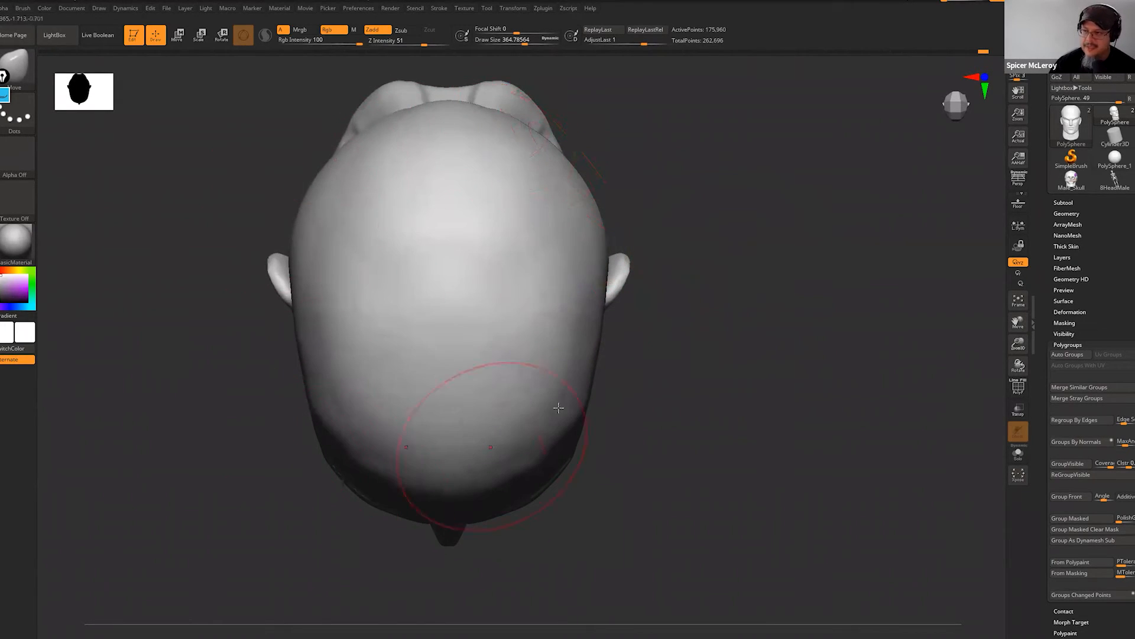
pyautogui.moveTo(646, 248); pyautogui.dragTo(414, 479)
pyautogui.keyDown('alt'); pyautogui.moveTo(205, 315); pyautogui.dragTo(136, 376); pyautogui.keyUp('alt')
pyautogui.moveTo(365, 272); pyautogui.dragTo(375, 270)
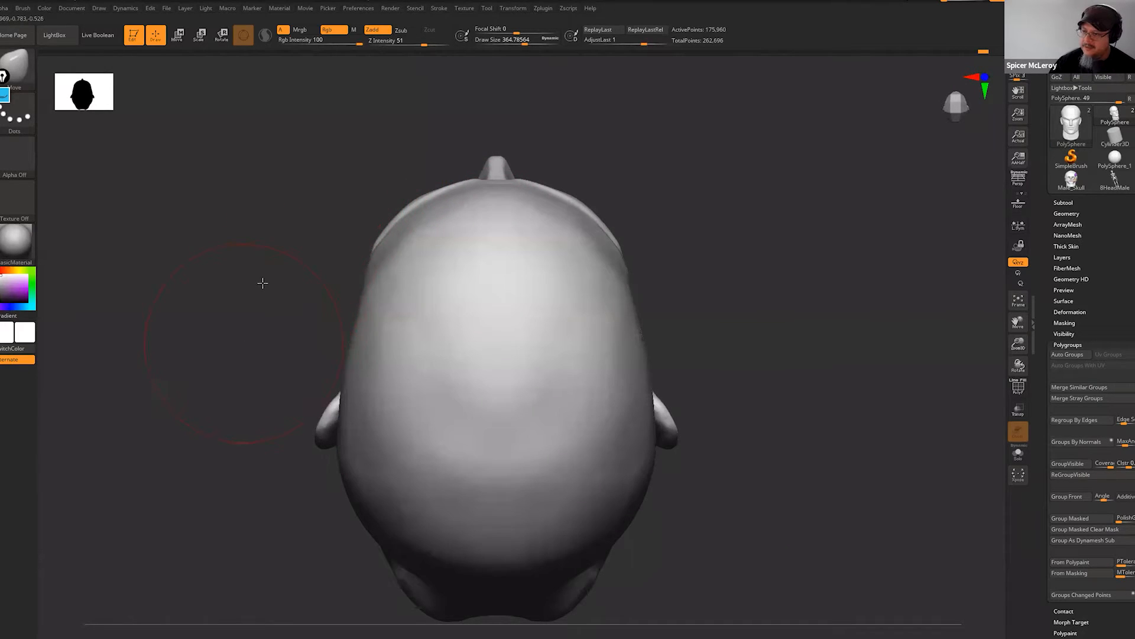
pyautogui.moveTo(247, 335); pyautogui.dragTo(425, 337)
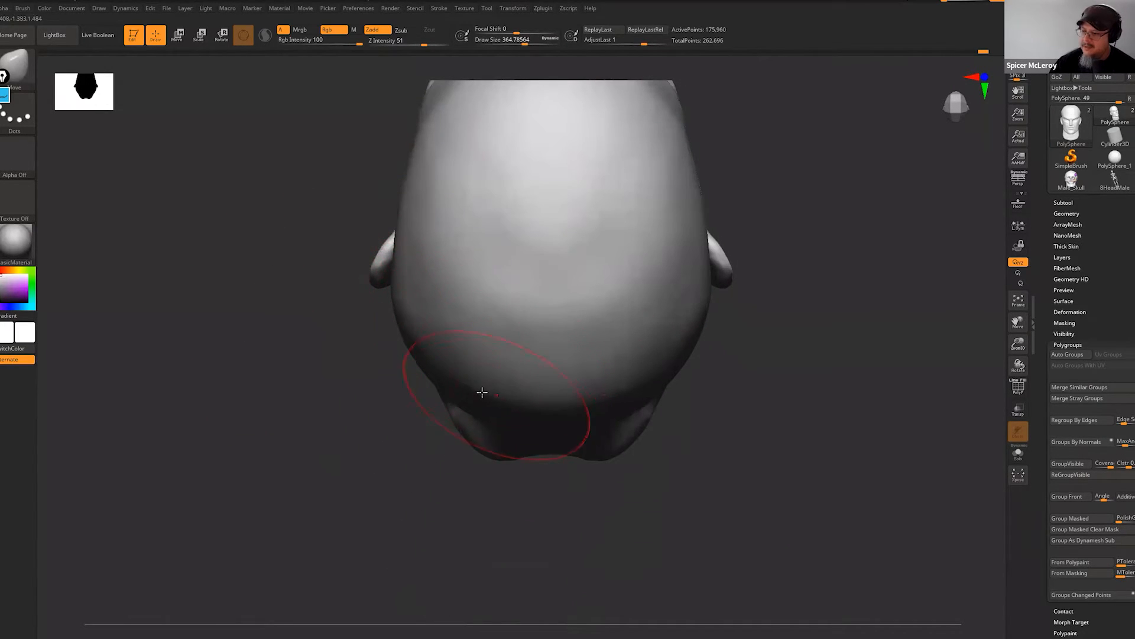
pyautogui.moveTo(254, 214); pyautogui.dragTo(656, 175)
pyautogui.moveTo(729, 236); pyautogui.dragTo(737, 216)
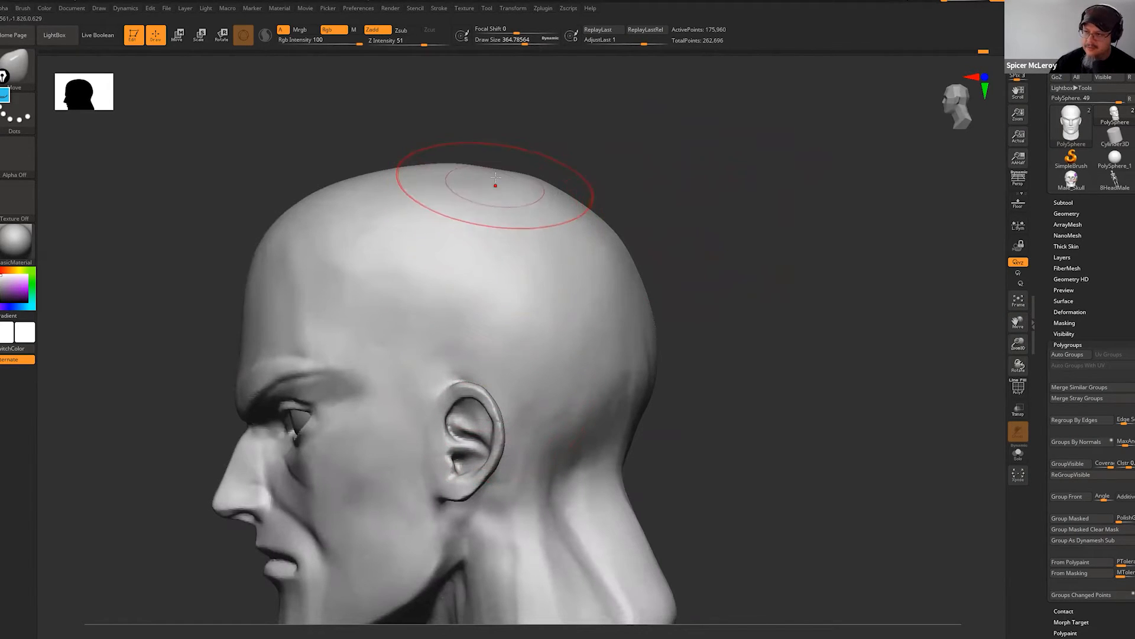
# - Switch to the Male_Skull model and examine the cranium's contour in side profile
pyautogui.click(1071, 179)
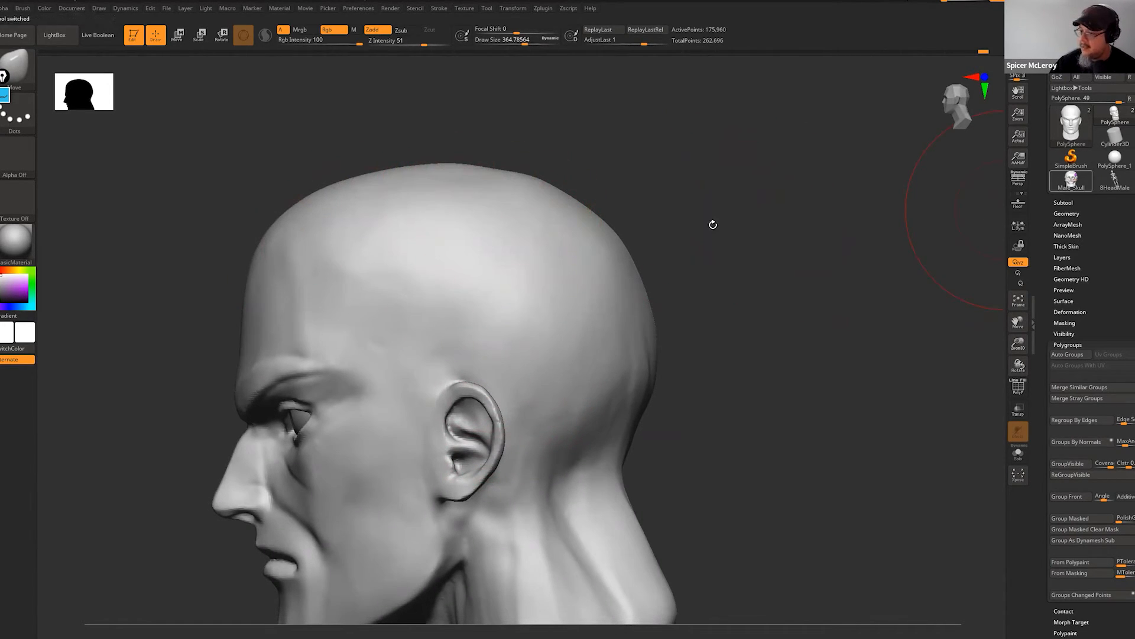
pyautogui.moveTo(703, 239)
pyautogui.keyDown('alt'); pyautogui.mouseDown()
pyautogui.moveTo(687, 261)
pyautogui.moveTo(629, 279)
pyautogui.mouseUp(); pyautogui.keyUp('alt')
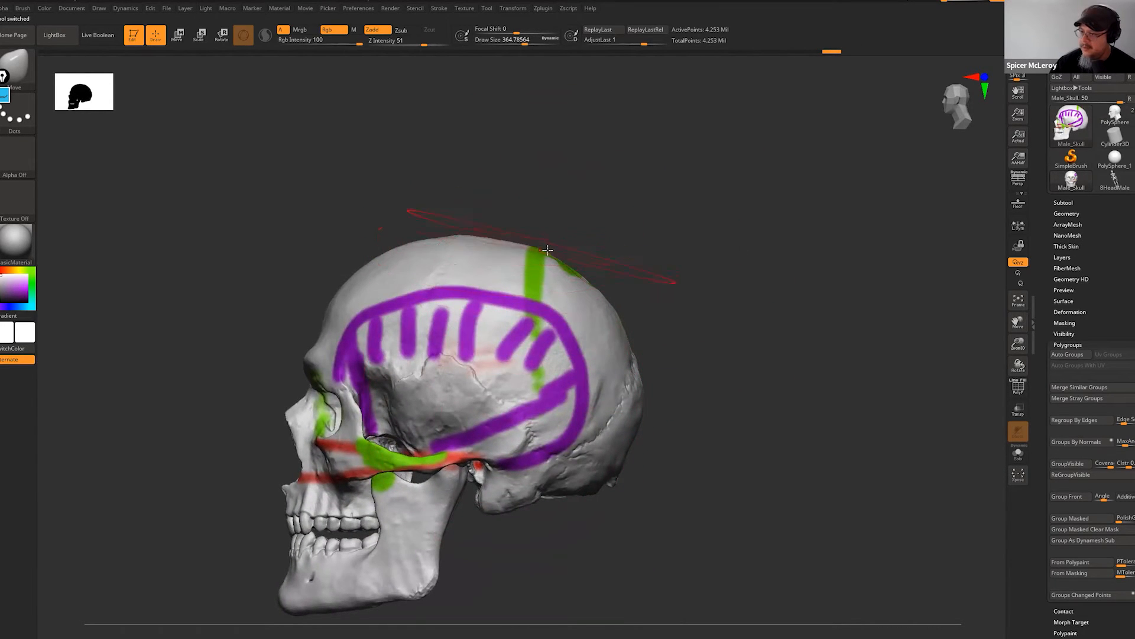
pyautogui.moveTo(309, 288); pyautogui.dragTo(281, 301)
pyautogui.moveTo(556, 196); pyautogui.dragTo(591, 195)
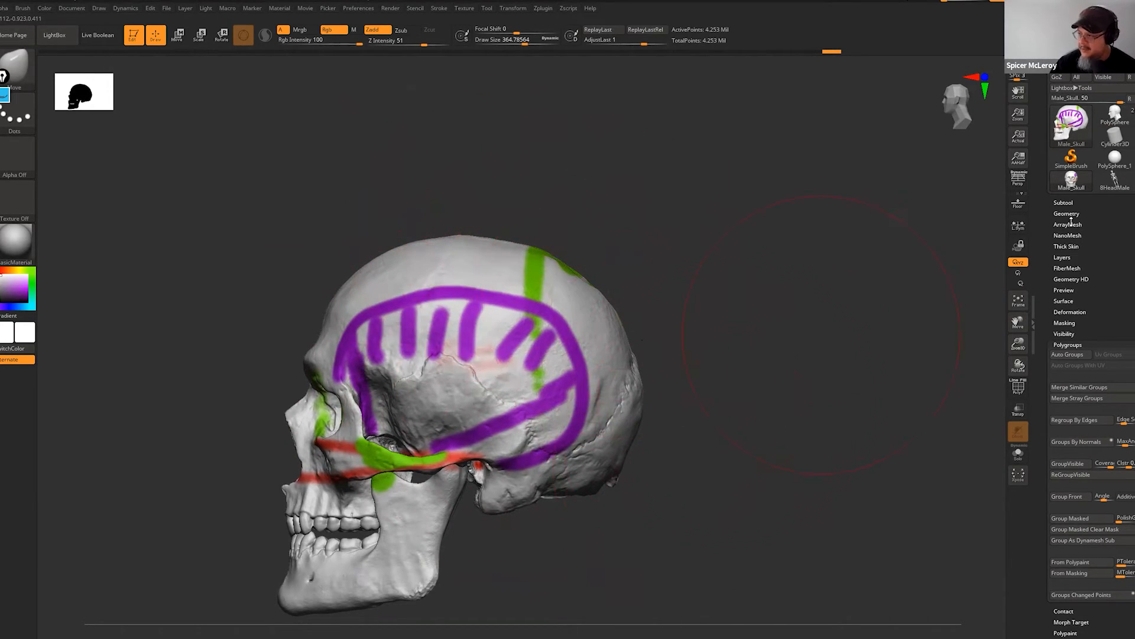
# - Switch back to the PolySphere head and, at a draw size of about 484, round the cranium's profile from forehead to back
pyautogui.click(1115, 114)
pyautogui.moveTo(880, 257)
pyautogui.keyDown('alt'); pyautogui.mouseDown()
pyautogui.moveTo(798, 284)
pyautogui.moveTo(799, 329)
pyautogui.mouseUp(); pyautogui.keyUp('alt')
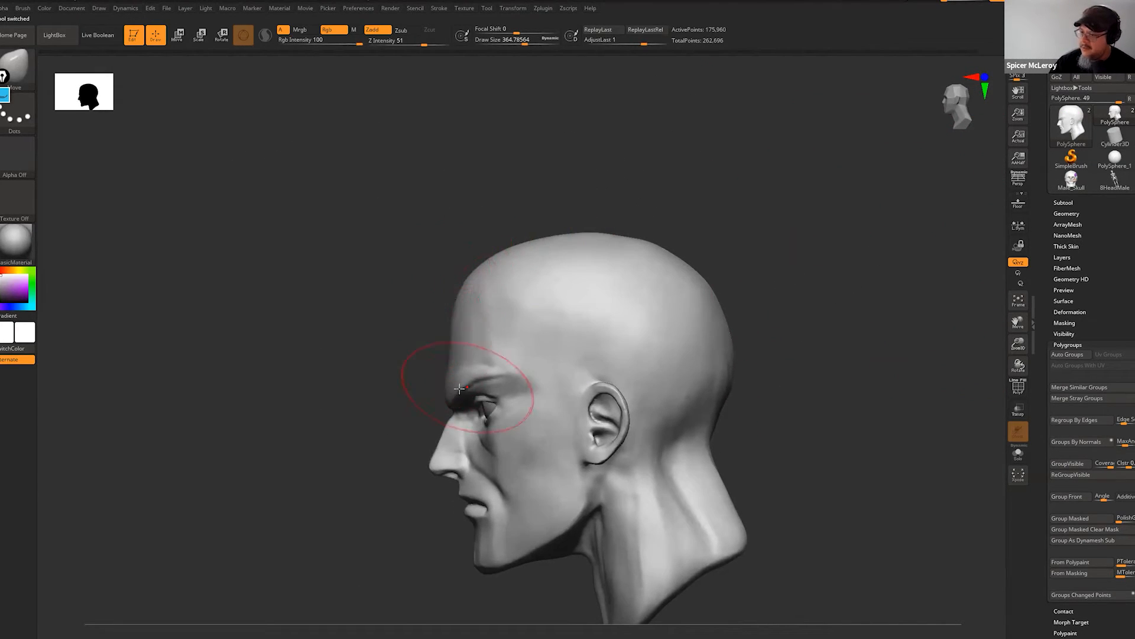
pyautogui.press('s')
pyautogui.moveTo(438, 255); pyautogui.dragTo(509, 292)
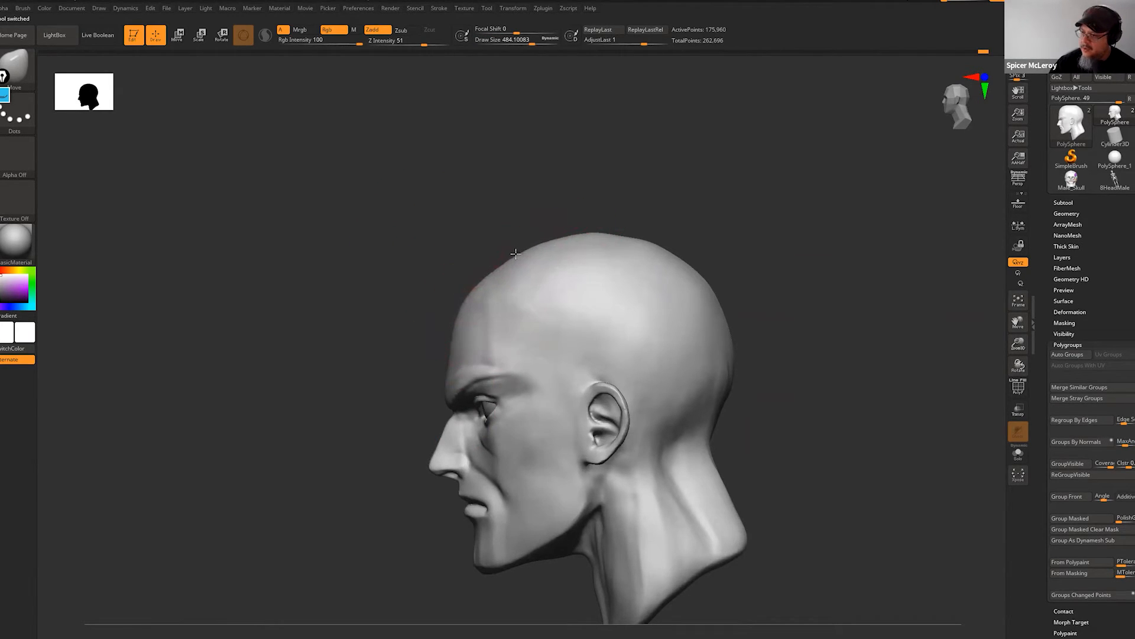
pyautogui.moveTo(600, 239); pyautogui.dragTo(599, 241)
pyautogui.moveTo(675, 253); pyautogui.dragTo(671, 257)
pyautogui.moveTo(709, 312); pyautogui.dragTo(709, 314)
pyautogui.moveTo(816, 371)
pyautogui.mouseDown()
pyautogui.moveTo(786, 282)
pyautogui.moveTo(756, 271)
pyautogui.mouseUp()
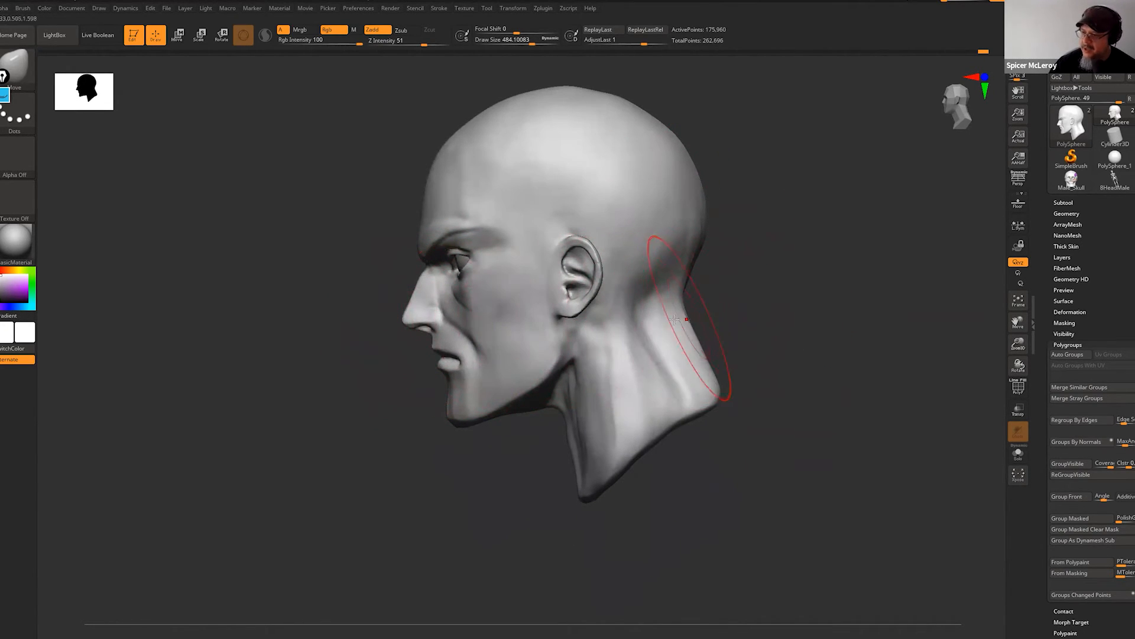
# - Set the draw size to about 611 and reshape the base of the skull and the back of the neck
pyautogui.moveTo(794, 291)
pyautogui.mouseDown()
pyautogui.moveTo(773, 279)
pyautogui.moveTo(728, 287)
pyautogui.mouseUp()
pyautogui.press('s')
pyautogui.moveTo(645, 295); pyautogui.dragTo(639, 320)
pyautogui.moveTo(647, 305); pyautogui.dragTo(654, 285)
pyautogui.moveTo(673, 227); pyautogui.dragTo(676, 227)
pyautogui.moveTo(616, 321); pyautogui.dragTo(620, 318)
# - Set the draw size to about 311, pull the throat forward beneath the jaw, and smooth the front of the neck
pyautogui.keyDown('alt'); pyautogui.moveTo(761, 312); pyautogui.dragTo(773, 248); pyautogui.keyUp('alt')
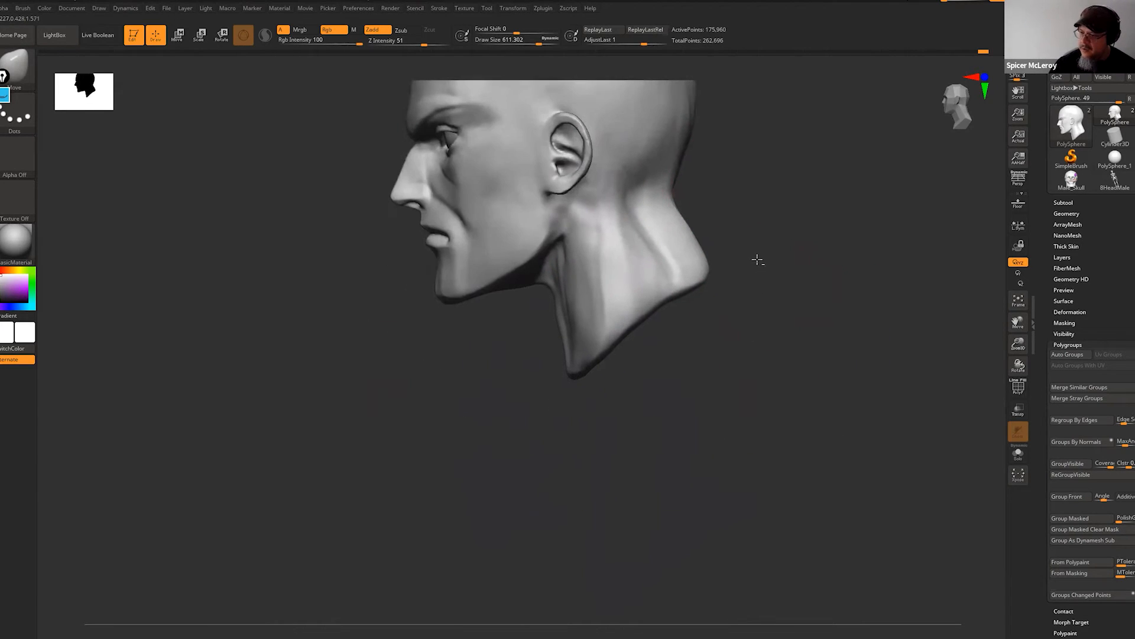
pyautogui.moveTo(461, 363)
pyautogui.keyDown('alt'); pyautogui.mouseDown()
pyautogui.moveTo(414, 376)
pyautogui.moveTo(490, 527)
pyautogui.mouseUp(); pyautogui.keyUp('alt')
pyautogui.moveTo(308, 383); pyautogui.dragTo(325, 388)
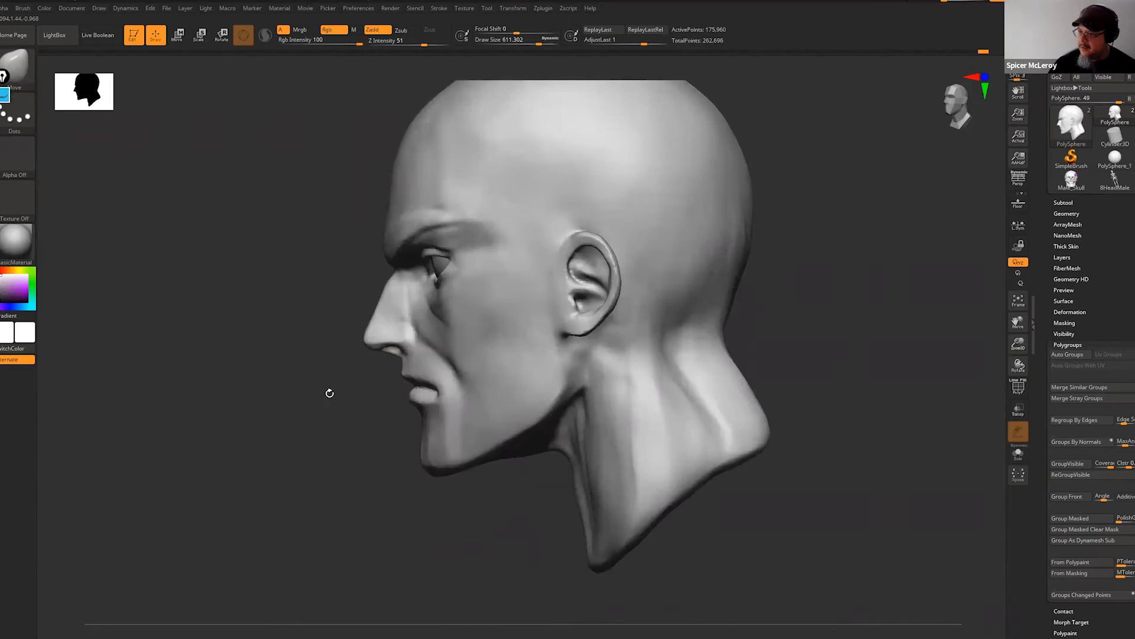
pyautogui.keyDown('alt'); pyautogui.moveTo(427, 473); pyautogui.dragTo(422, 364); pyautogui.keyUp('alt')
pyautogui.moveTo(395, 435); pyautogui.dragTo(426, 370)
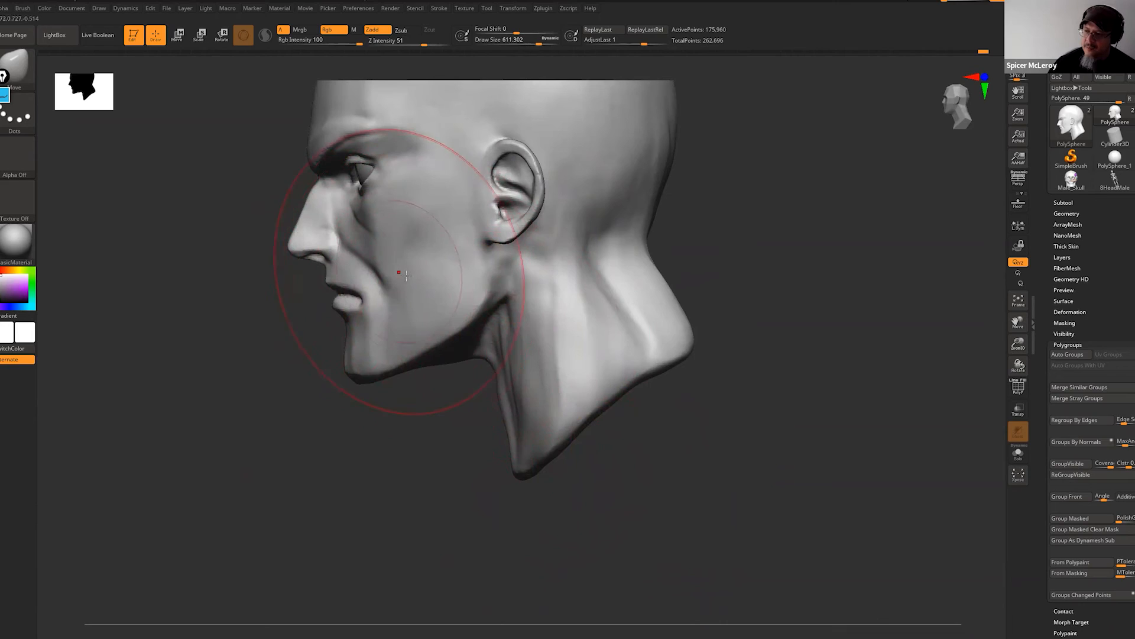
pyautogui.press('s')
pyautogui.moveTo(494, 367); pyautogui.dragTo(477, 368)
pyautogui.moveTo(487, 370); pyautogui.dragTo(486, 369, button='right')
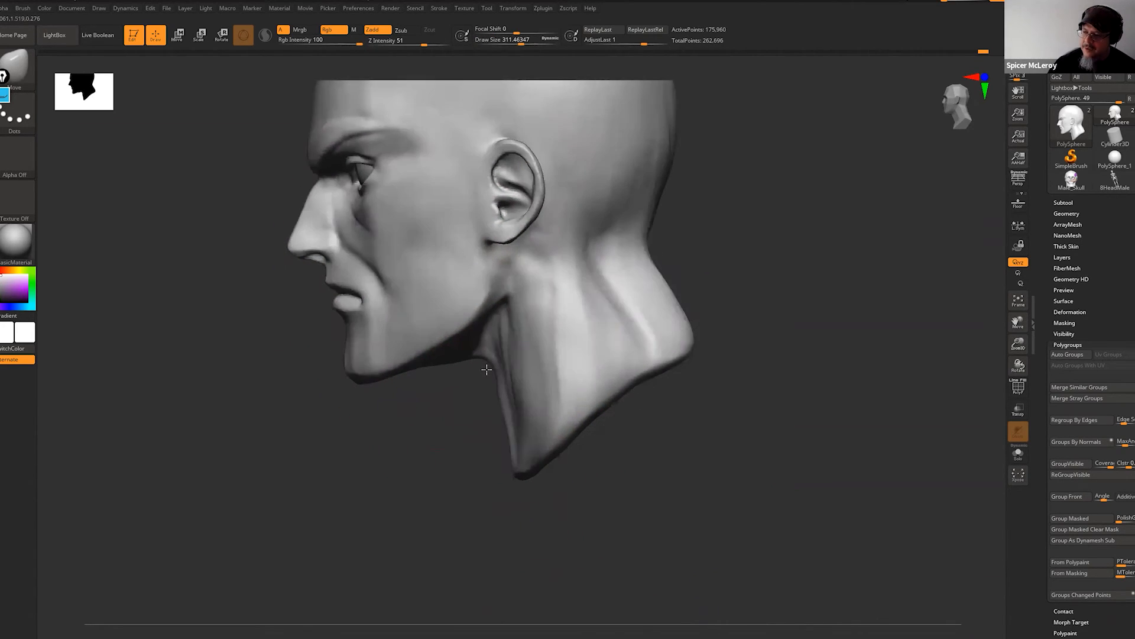
pyautogui.moveTo(492, 366)
pyautogui.keyDown('shift'); pyautogui.mouseDown()
pyautogui.moveTo(466, 375)
pyautogui.moveTo(500, 427)
pyautogui.moveTo(480, 406)
pyautogui.mouseUp(); pyautogui.keyUp('shift')
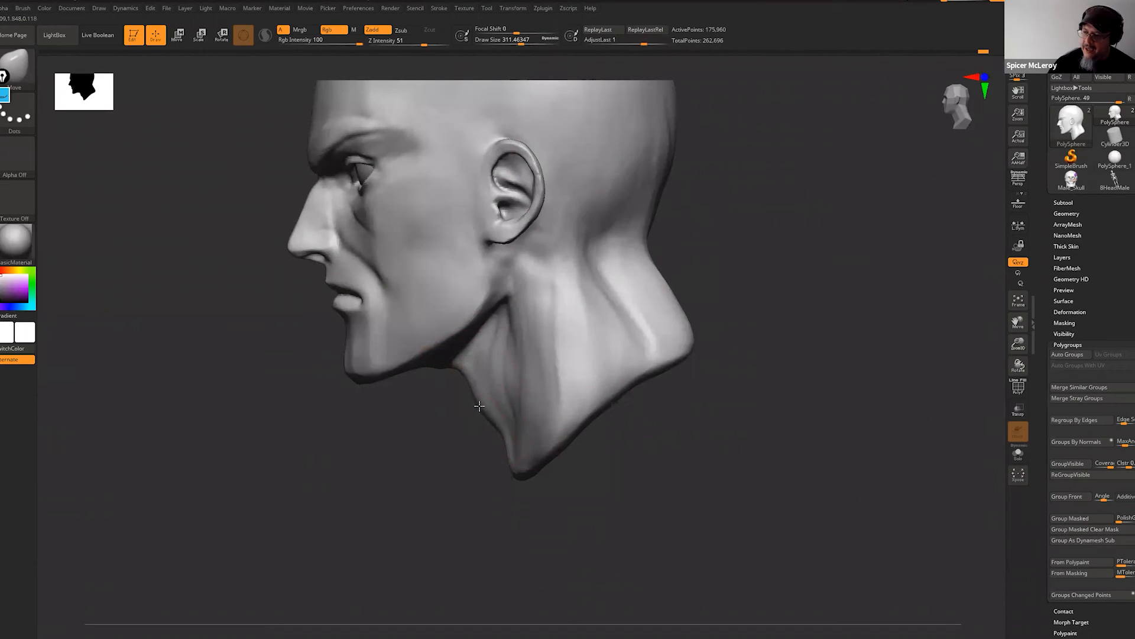
# - Switch to the BHeadMale skeleton at the neck and display its polyframe with coloured polygroups
pyautogui.click(1115, 181)
pyautogui.moveTo(738, 342)
pyautogui.mouseDown()
pyautogui.moveTo(672, 372)
pyautogui.moveTo(695, 290)
pyautogui.moveTo(719, 398)
pyautogui.moveTo(740, 268)
pyautogui.moveTo(702, 297)
pyautogui.moveTo(727, 396)
pyautogui.moveTo(748, 304)
pyautogui.moveTo(496, 272)
pyautogui.moveTo(510, 285)
pyautogui.mouseUp()
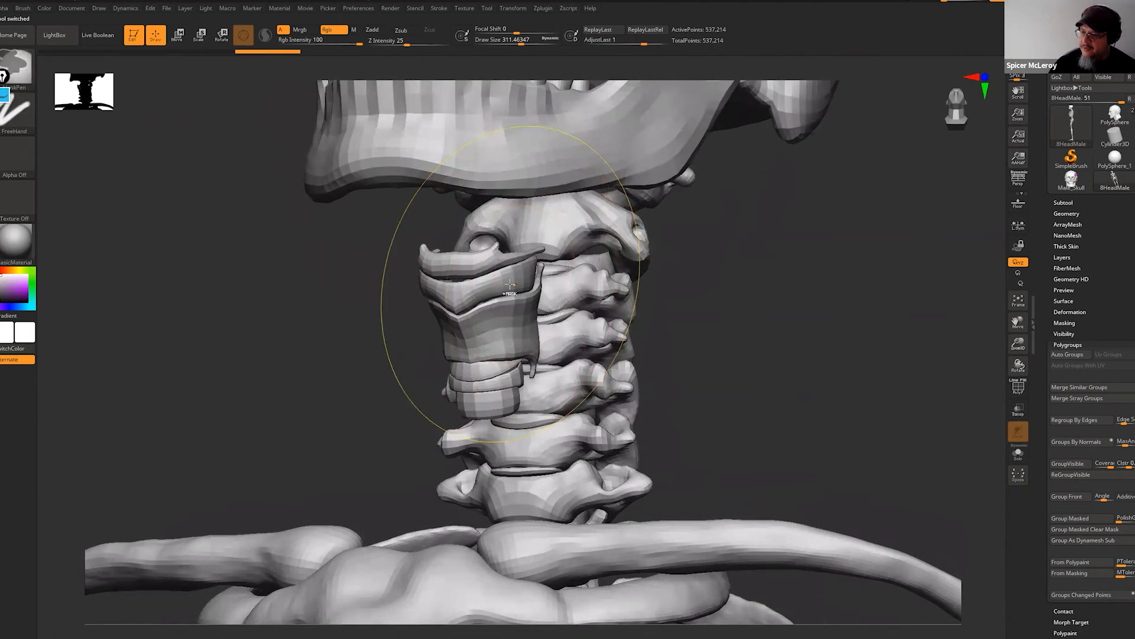
pyautogui.hotkey('shift', 'f')
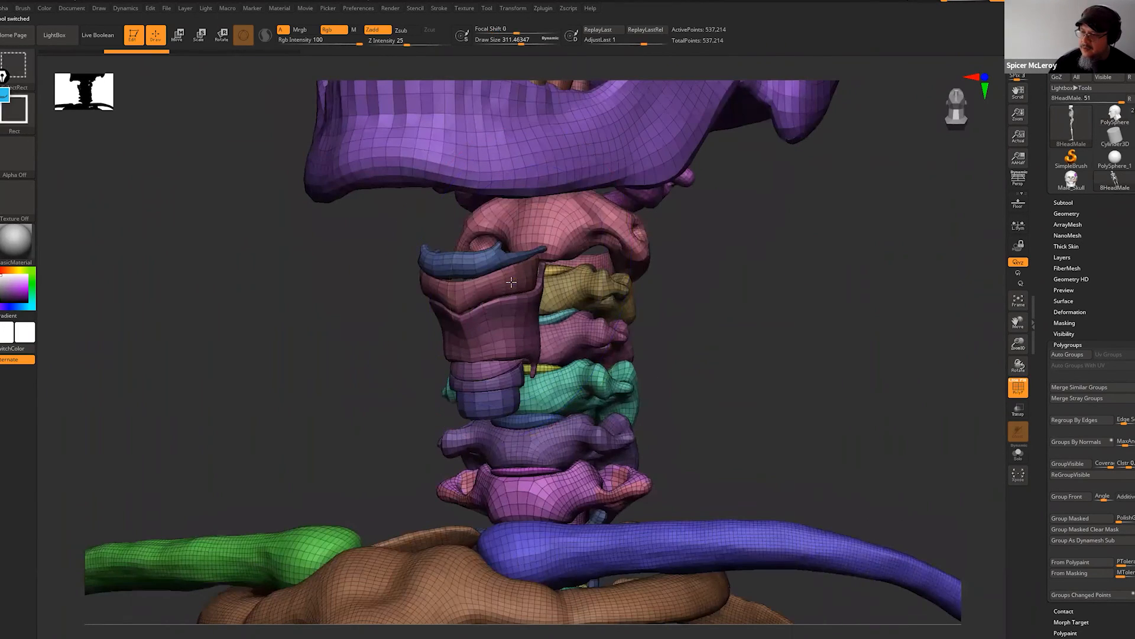
# - Isolate throat cartilage groups one at a time, restore the full skeleton, and examine the throat in side profile
pyautogui.keyDown('ctrl'); pyautogui.keyDown('shift'); pyautogui.click(512, 281); pyautogui.keyUp('shift'); pyautogui.keyUp('ctrl')
pyautogui.keyDown('ctrl'); pyautogui.keyDown('shift'); pyautogui.click(769, 292); pyautogui.keyUp('shift'); pyautogui.keyUp('ctrl')
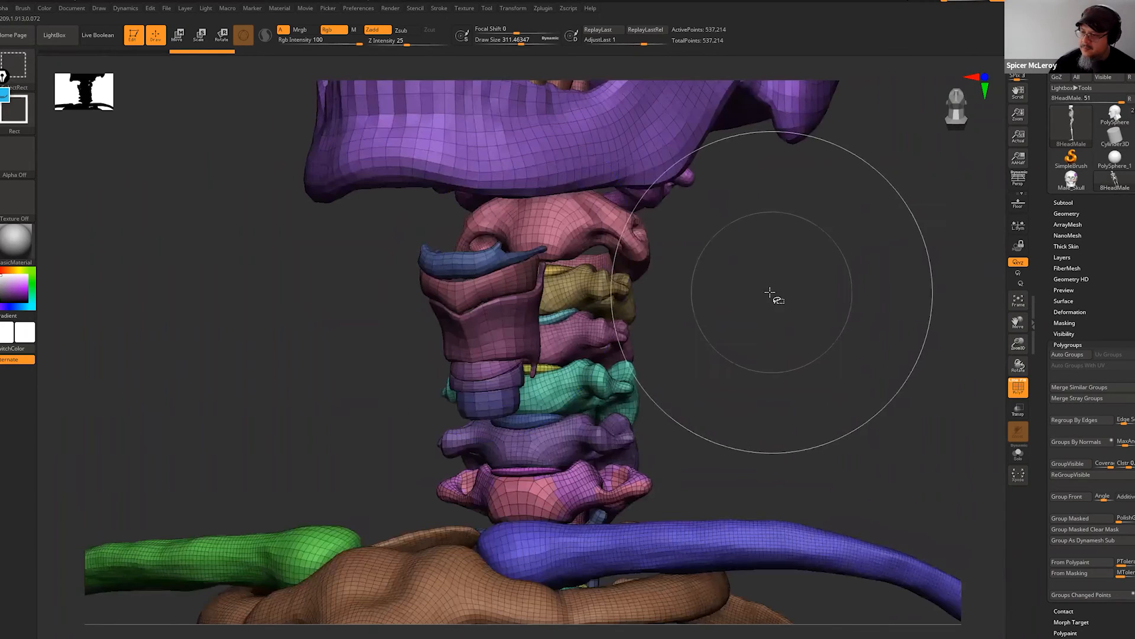
pyautogui.keyDown('ctrl'); pyautogui.keyDown('shift'); pyautogui.click(500, 385); pyautogui.keyUp('shift'); pyautogui.keyUp('ctrl')
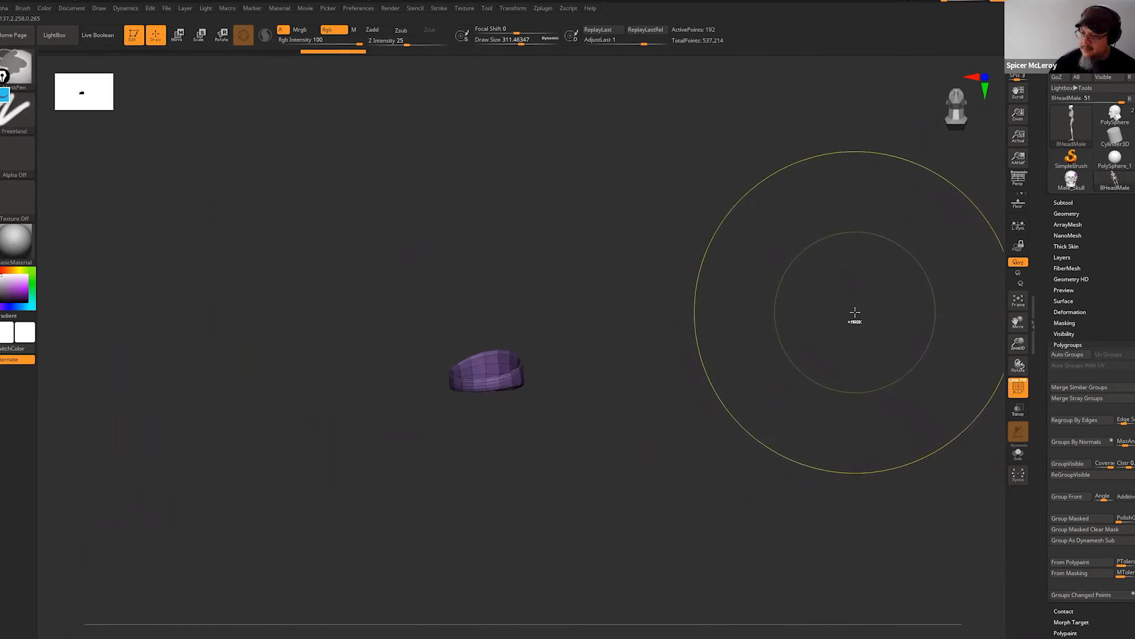
pyautogui.keyDown('ctrl'); pyautogui.keyDown('shift'); pyautogui.click(765, 318); pyautogui.keyUp('shift'); pyautogui.keyUp('ctrl')
pyautogui.moveTo(714, 303); pyautogui.dragTo(501, 292)
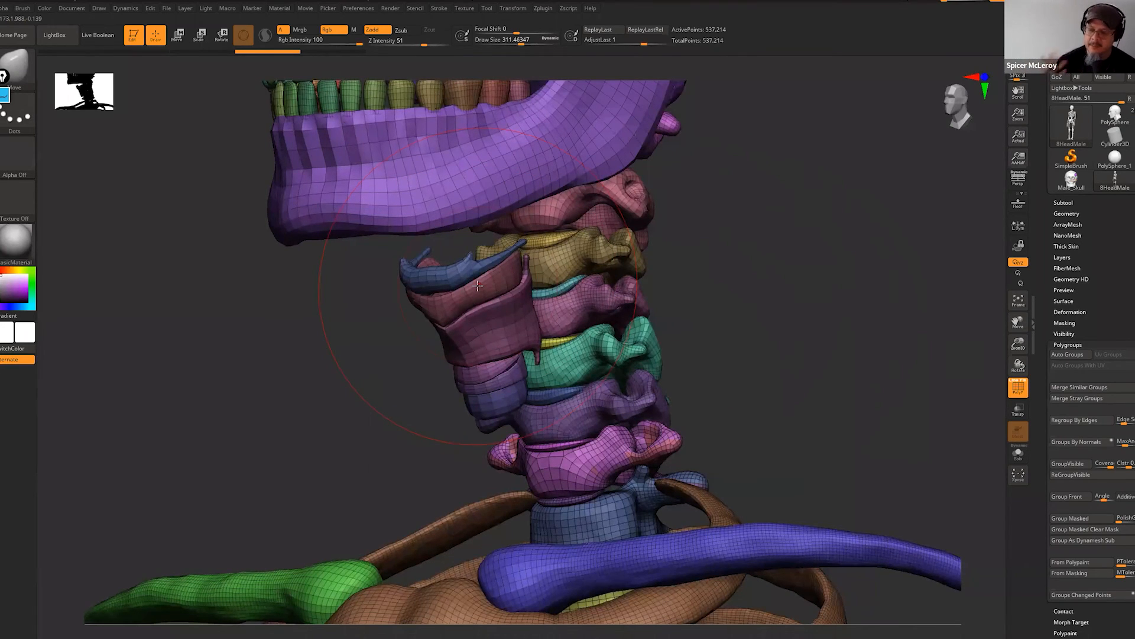
pyautogui.moveTo(769, 256); pyautogui.dragTo(398, 388)
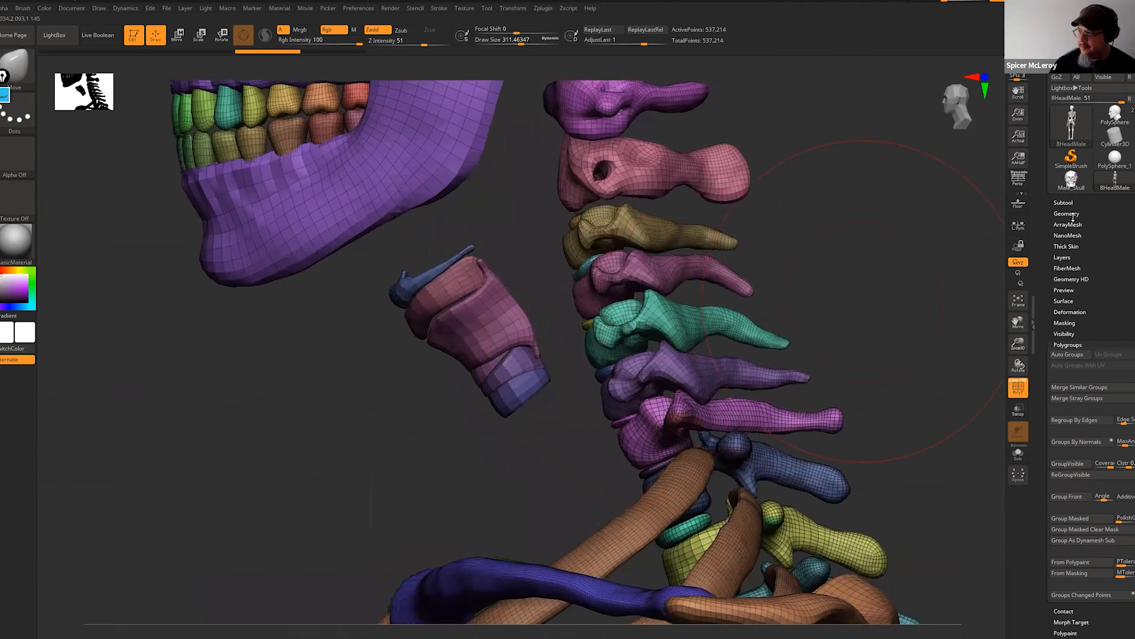
# - Return to the PolySphere head with the polyframe hidden, select the Move brush, and refine and smooth the front contour of the throat
pyautogui.click(1114, 116)
pyautogui.moveTo(373, 364)
pyautogui.keyDown('alt'); pyautogui.mouseDown()
pyautogui.moveTo(319, 385)
pyautogui.moveTo(396, 434)
pyautogui.moveTo(421, 408)
pyautogui.mouseUp(); pyautogui.keyUp('alt')
pyautogui.hotkey('shift', 'f')
pyautogui.press('b')
pyautogui.press('m')
pyautogui.press('v')
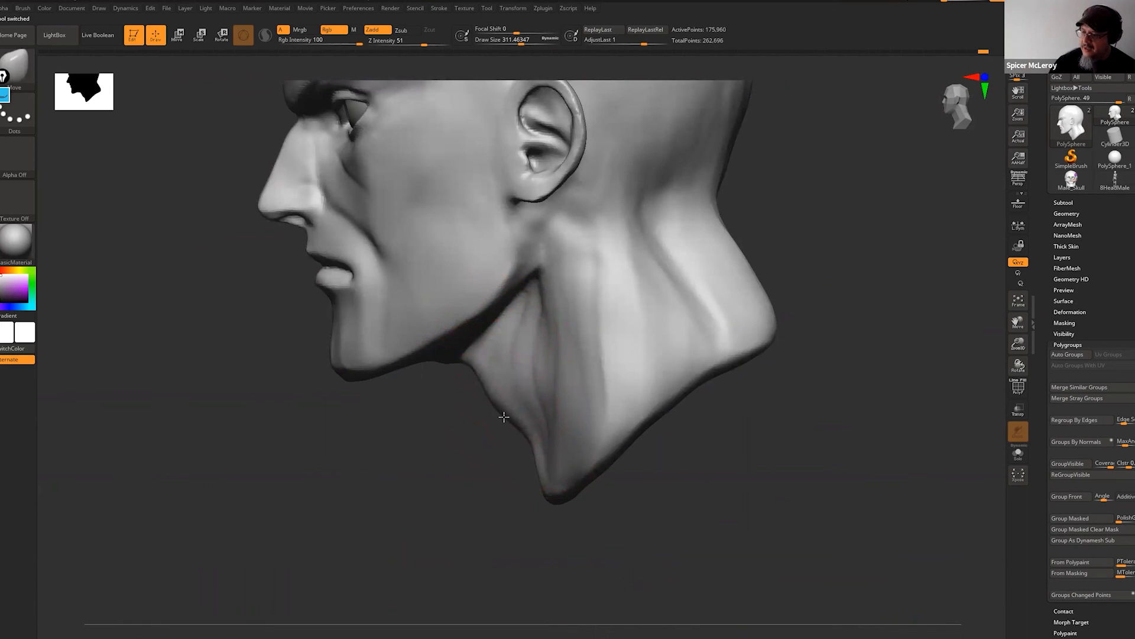
pyautogui.press('shift')
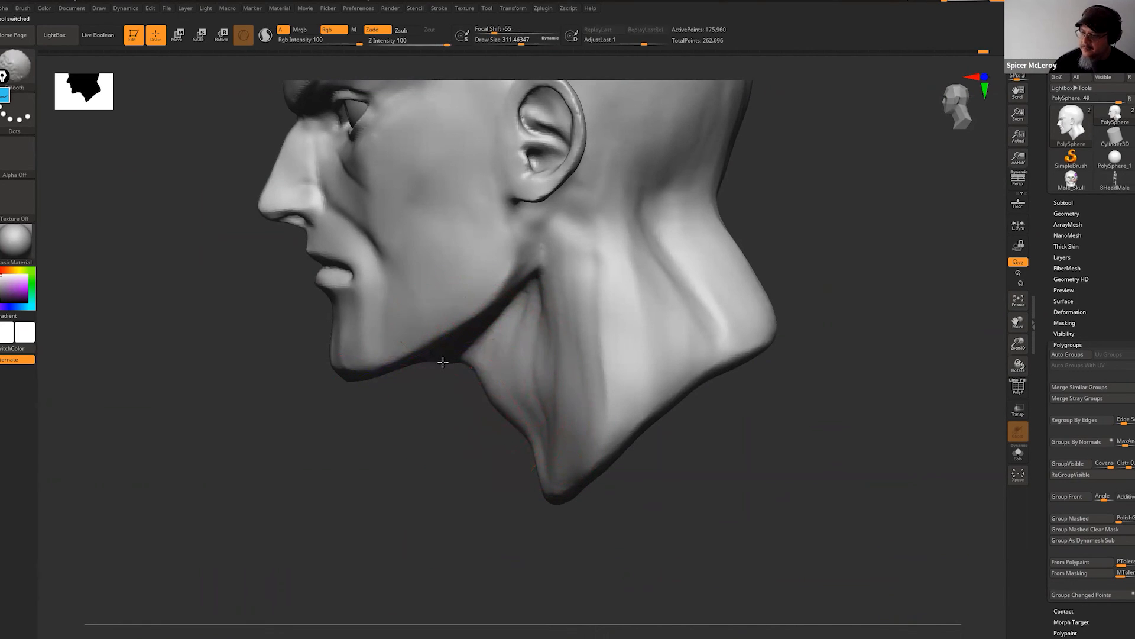